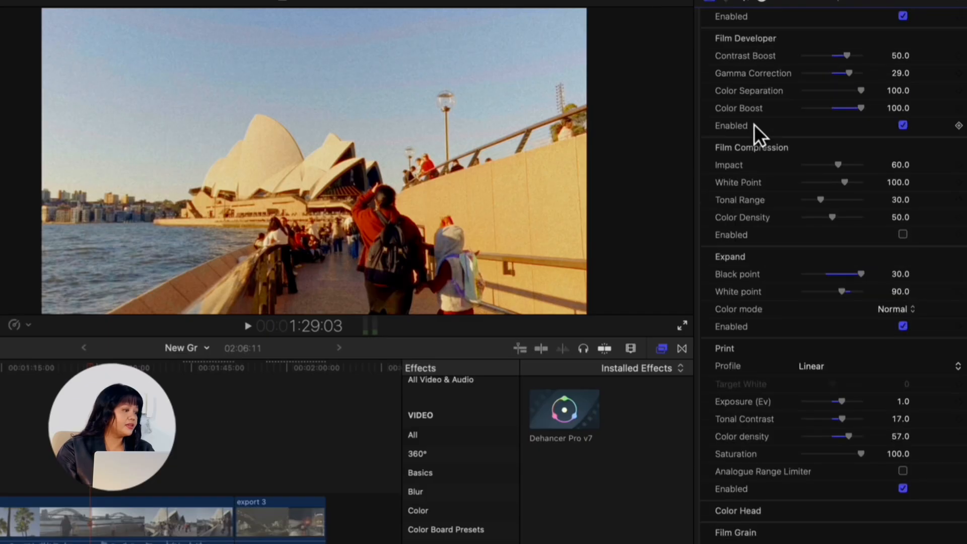
pyautogui.scroll(5, 760, 134)
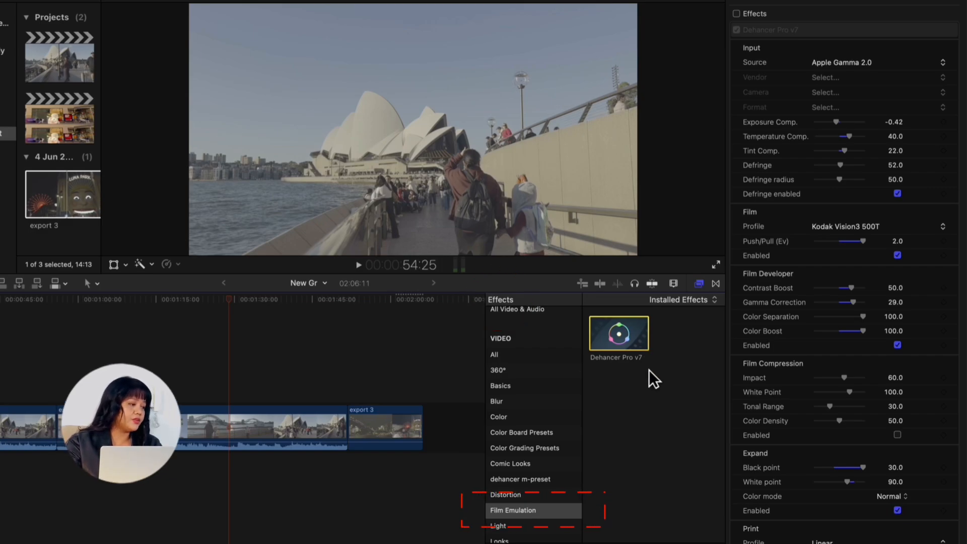
# Apply the Dehancer Pro v7 effect to the timeline clip and set its input source to Apple Gamma 2.0
pyautogui.moveTo(643, 341); pyautogui.dragTo(312, 419)
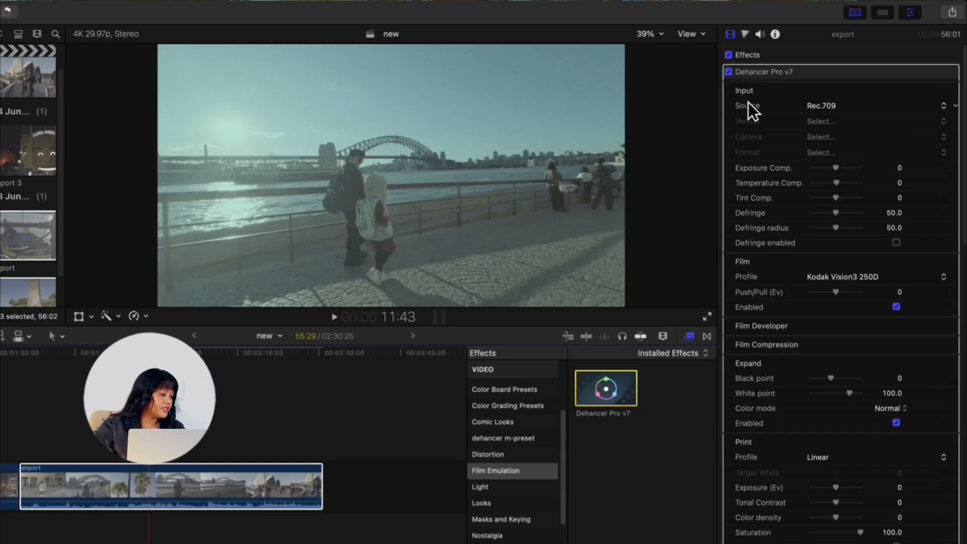
pyautogui.click(821, 107)
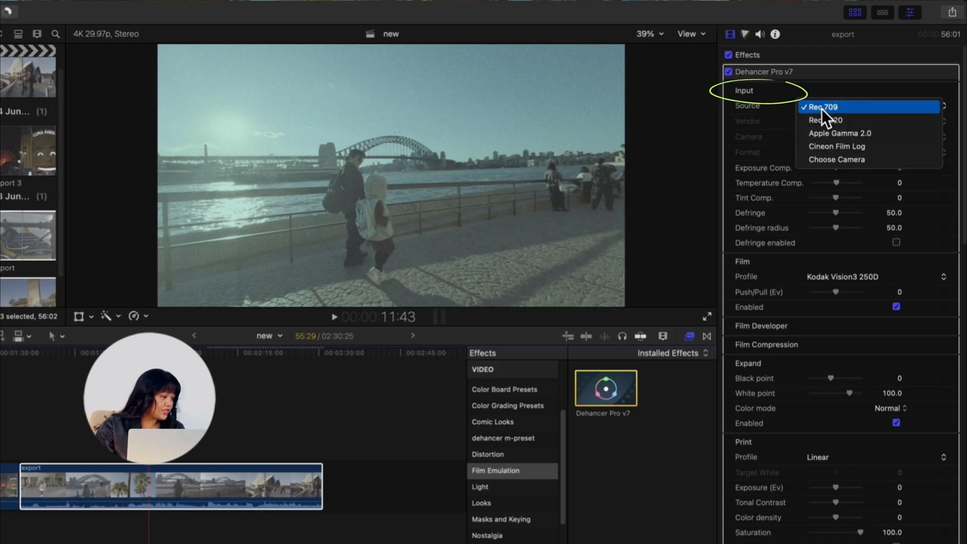
pyautogui.click(827, 134)
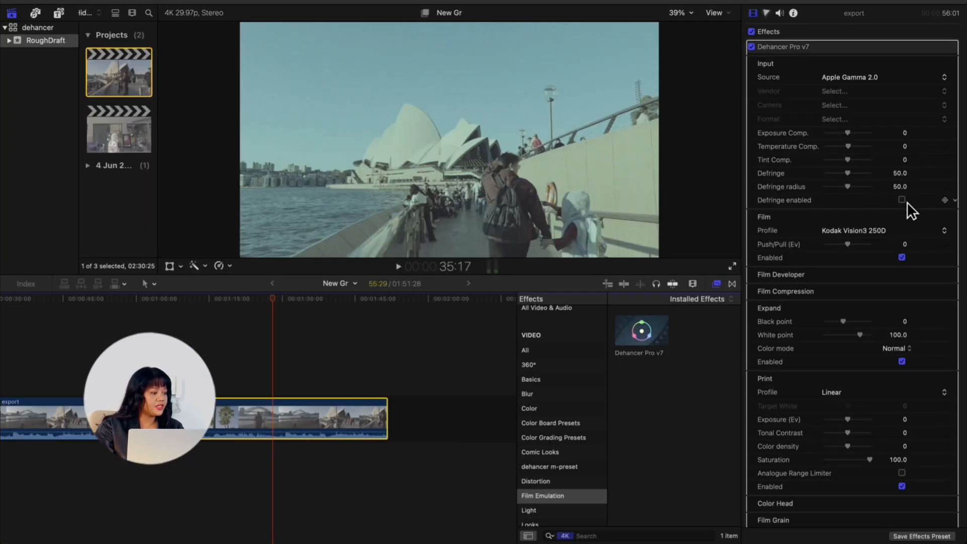
# Enable Defringe and set the film profile to Kodak Vision3 500T
pyautogui.click(906, 201)
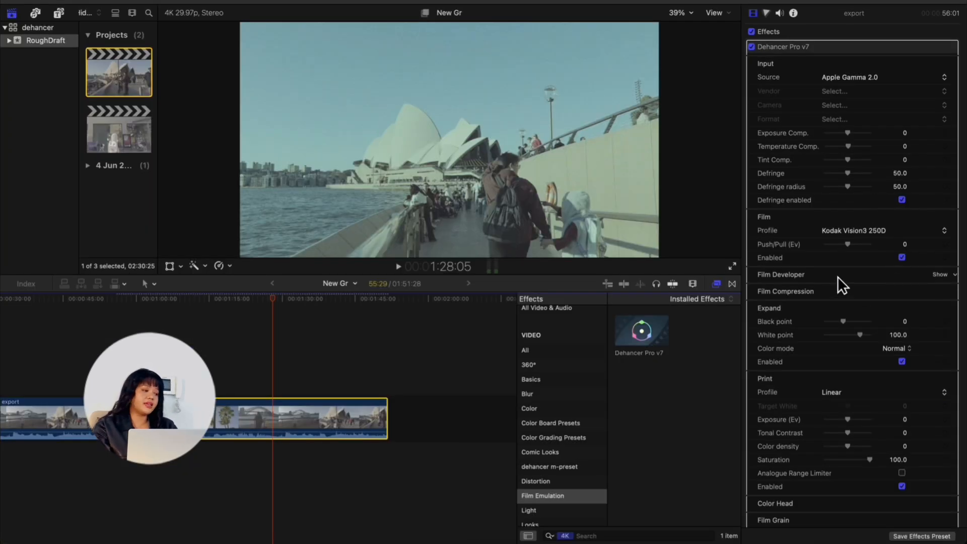
pyautogui.click(850, 232)
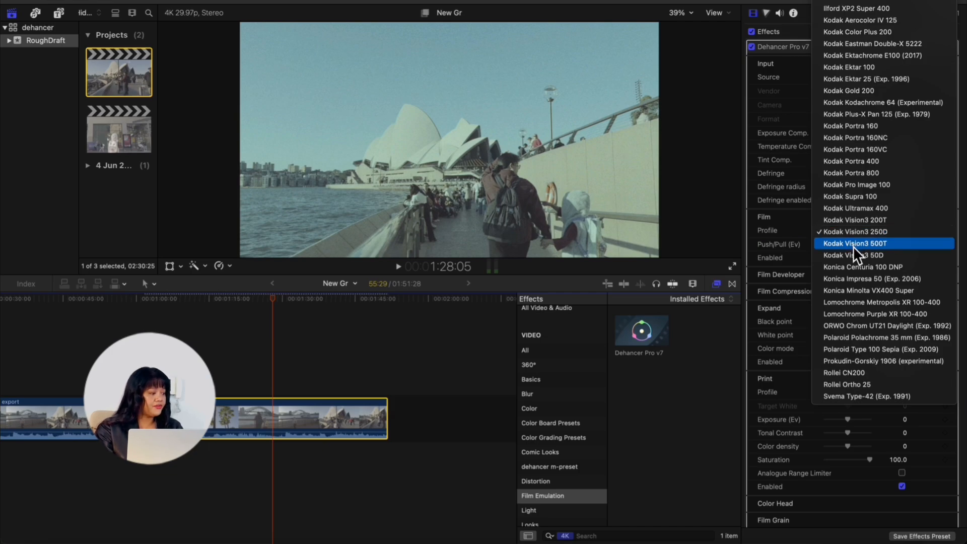
pyautogui.click(853, 244)
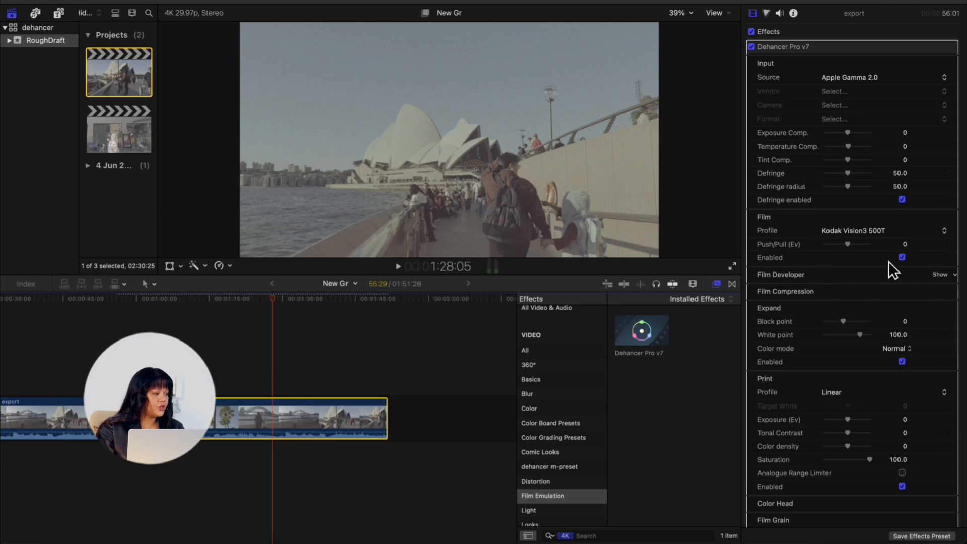
# Set Push/Pull to 2.0 and the input compensation to Exposure -0.42, Temperature 40, Tint 22 and Defringe 52
pyautogui.moveTo(855, 247); pyautogui.dragTo(868, 251)
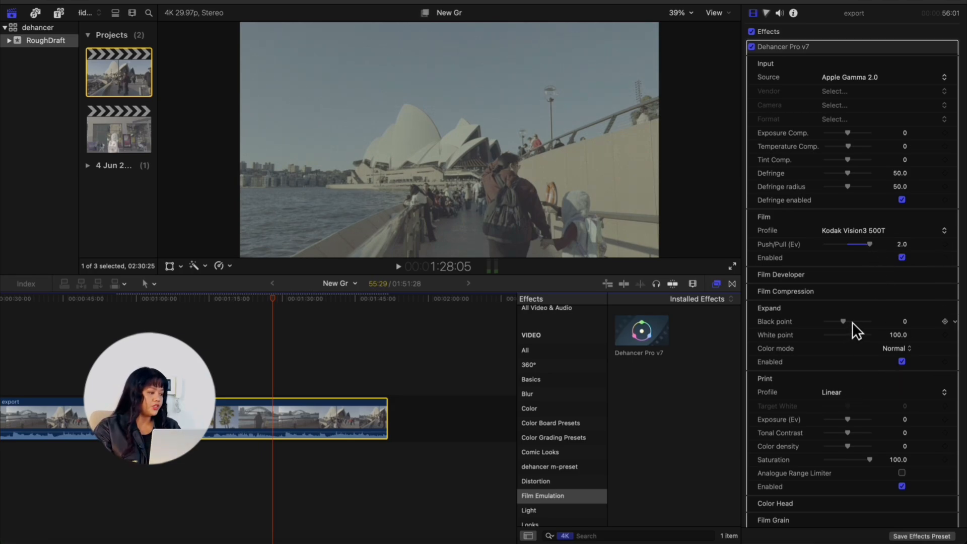
pyautogui.moveTo(851, 133); pyautogui.dragTo(859, 164)
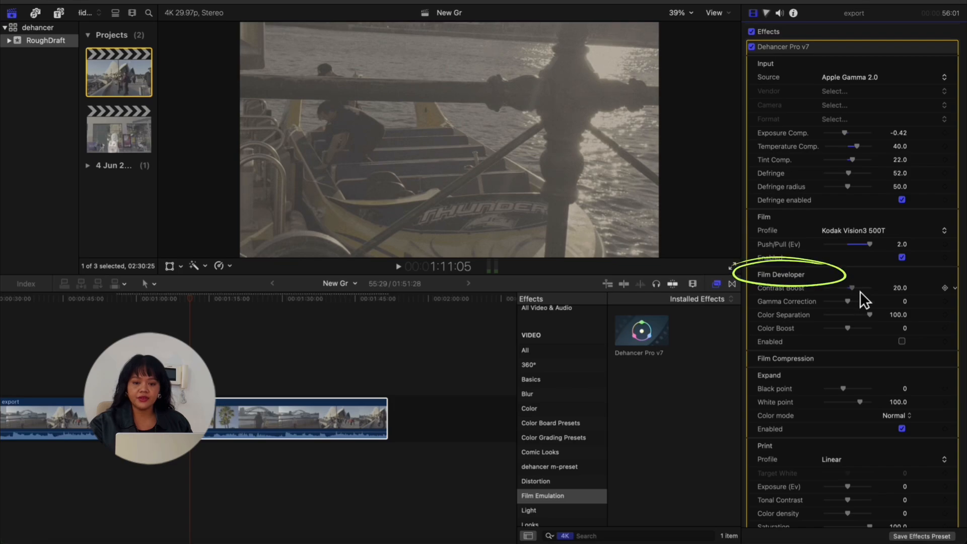
# Set Film Developer Contrast Boost to 50, Gamma Correction to 29 and Color Boost to 100, and enable it
pyautogui.moveTo(860, 291); pyautogui.dragTo(867, 293)
pyautogui.moveTo(855, 306); pyautogui.dragTo(868, 307)
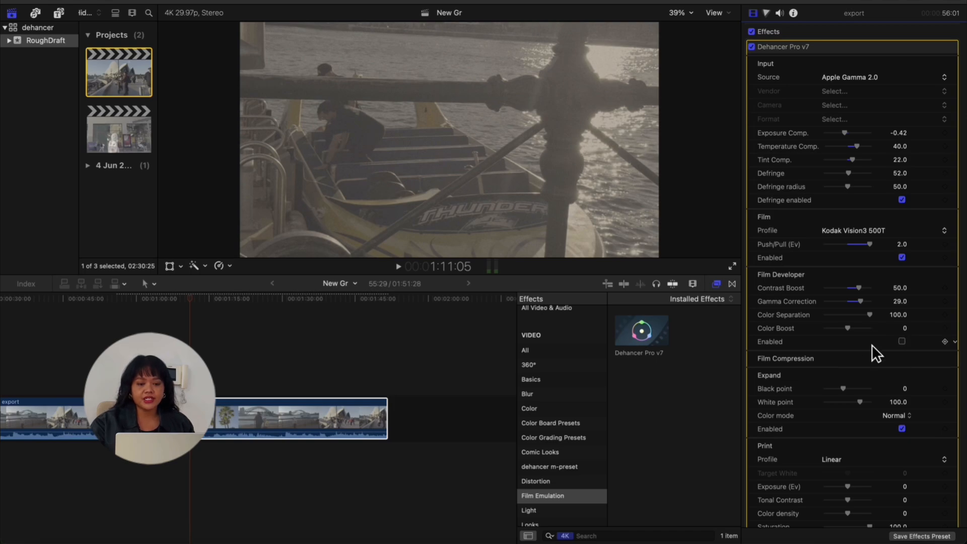
pyautogui.moveTo(853, 331); pyautogui.dragTo(878, 337)
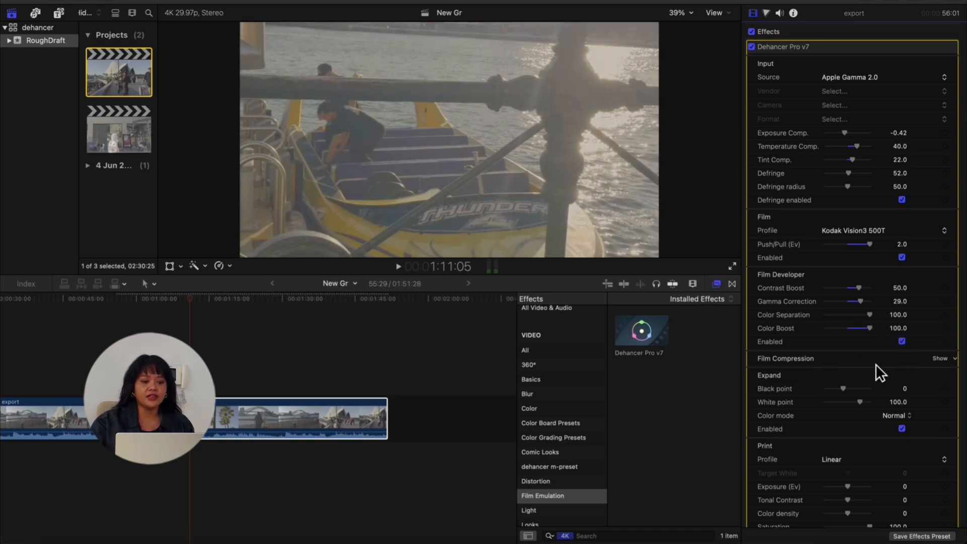
# Expand the Film Compression section to examine its settings on another frame of the clip
pyautogui.click(839, 363)
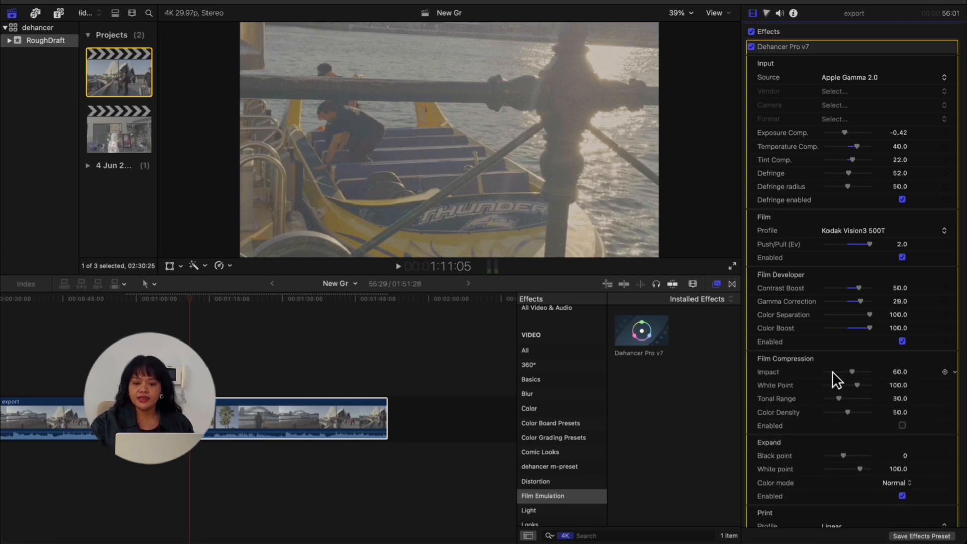
pyautogui.click(221, 309)
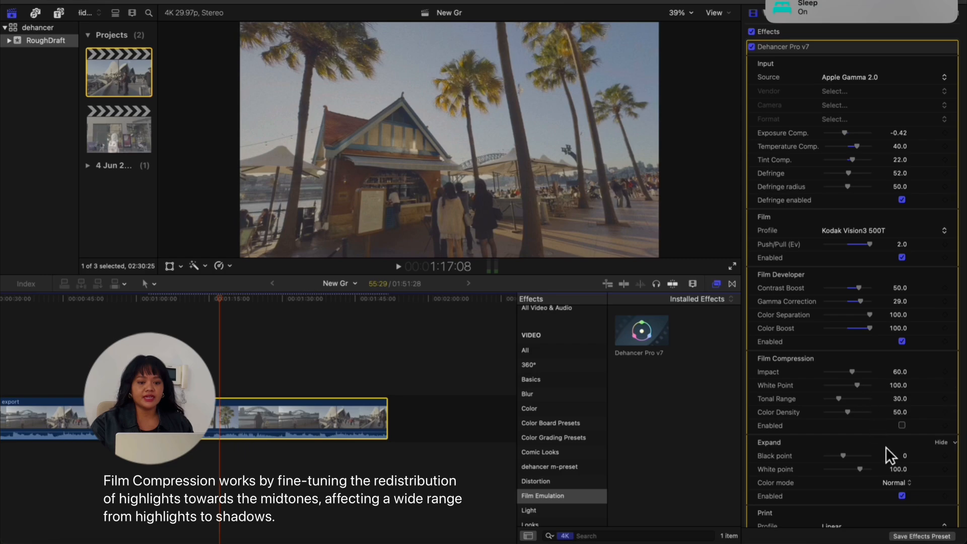
# Set the Expand section's Black point to 30 and White point to 90
pyautogui.click(848, 448)
pyautogui.click(849, 448)
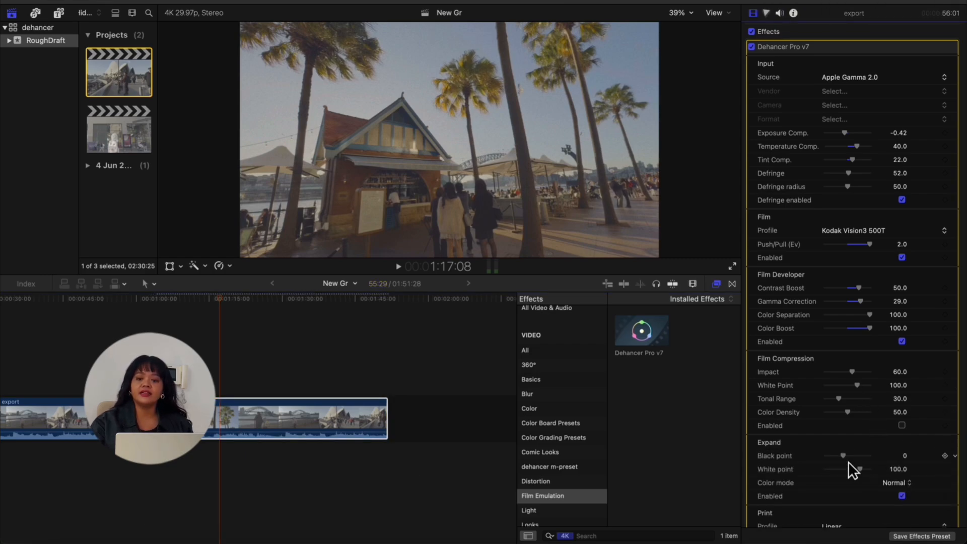
pyautogui.moveTo(859, 462)
pyautogui.mouseDown()
pyautogui.moveTo(875, 466)
pyautogui.moveTo(867, 474)
pyautogui.mouseUp()
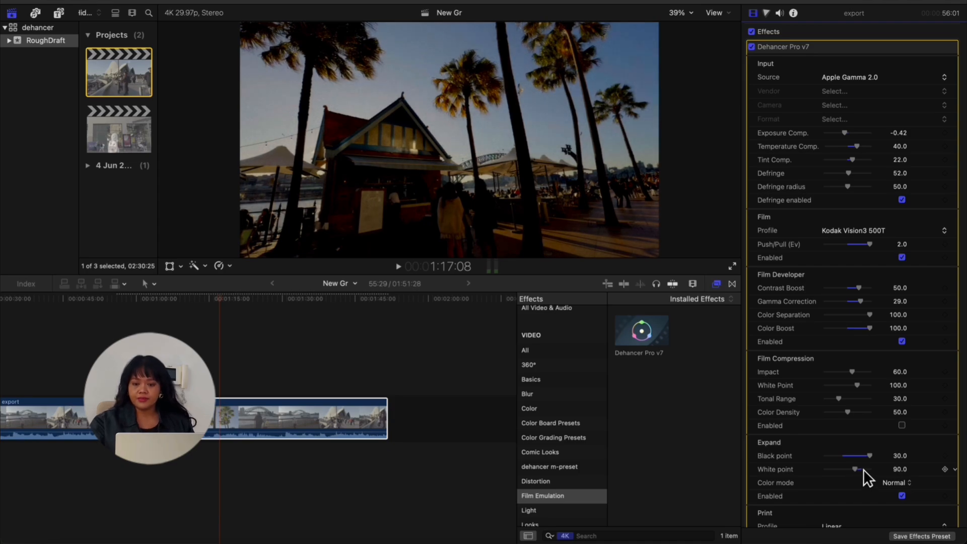
# Open the Print profile options and keep Linear
pyautogui.scroll(-1, 891, 482)
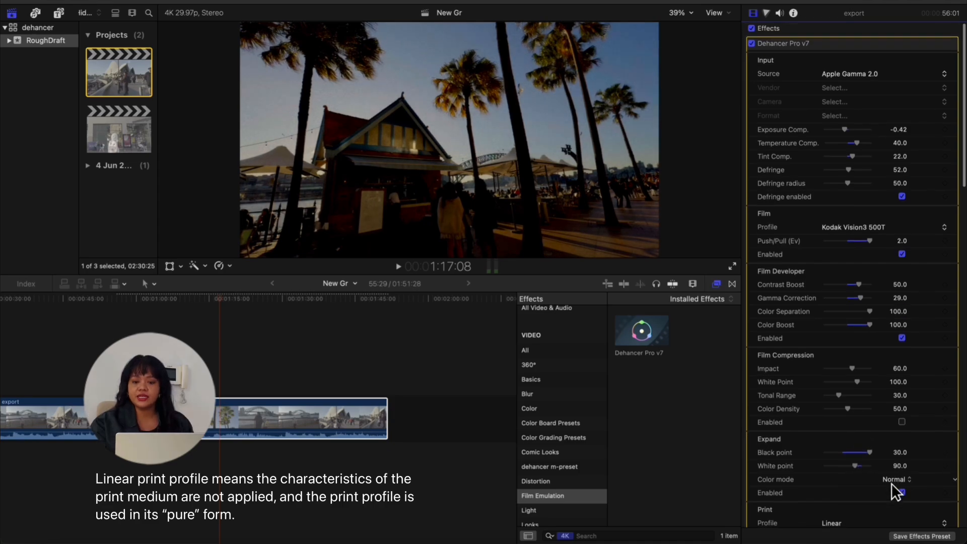
pyautogui.scroll(-5, 891, 483)
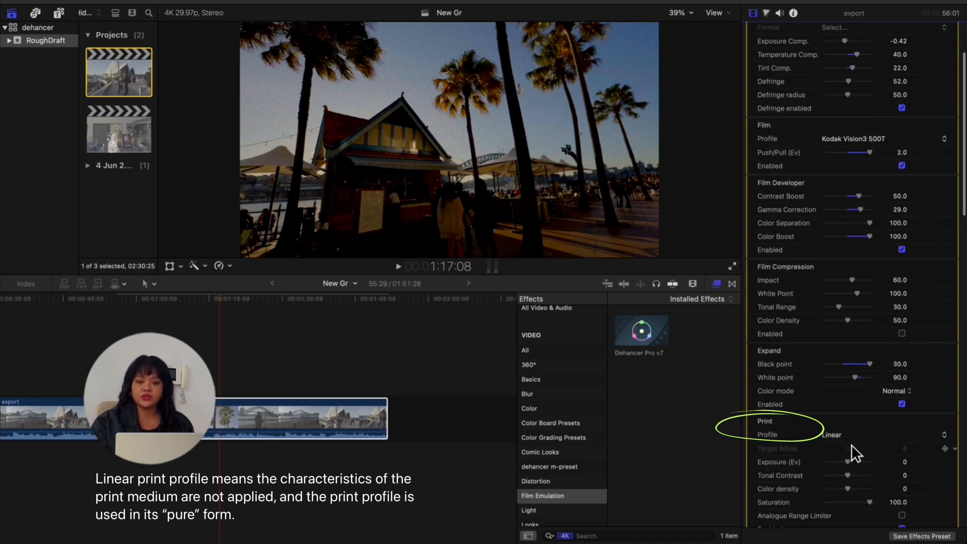
pyautogui.click(849, 442)
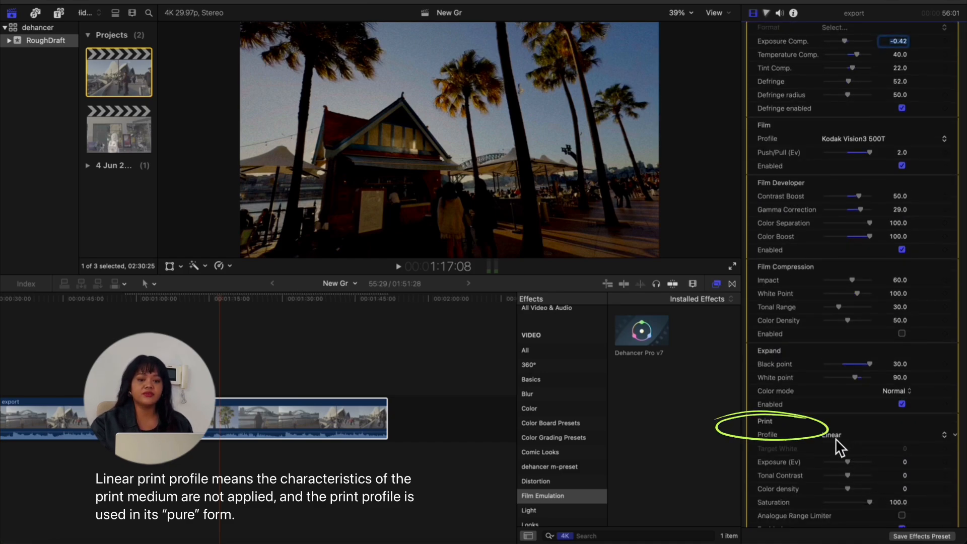
pyautogui.click(836, 437)
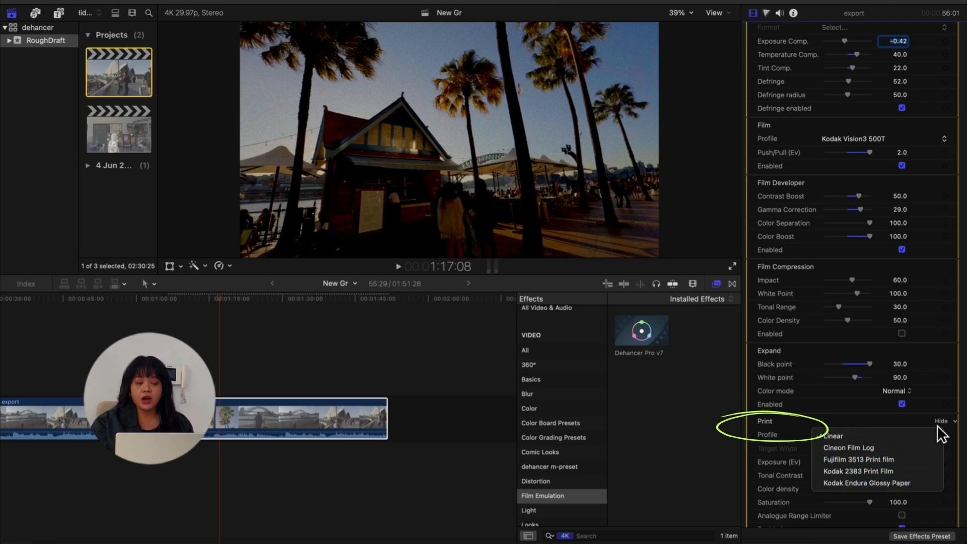
pyautogui.click(867, 418)
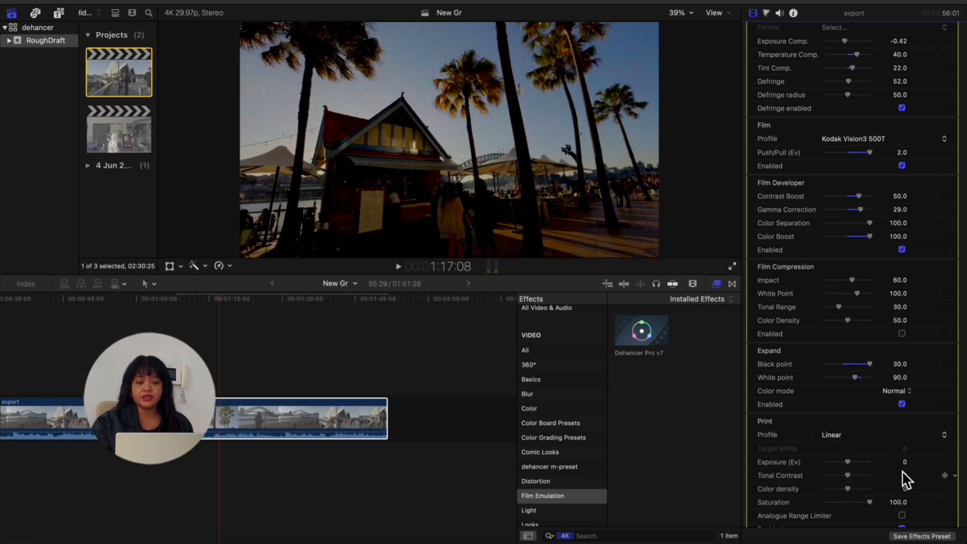
# Toggle the Print section off and back on to compare its effect
pyautogui.scroll(-3, 902, 470)
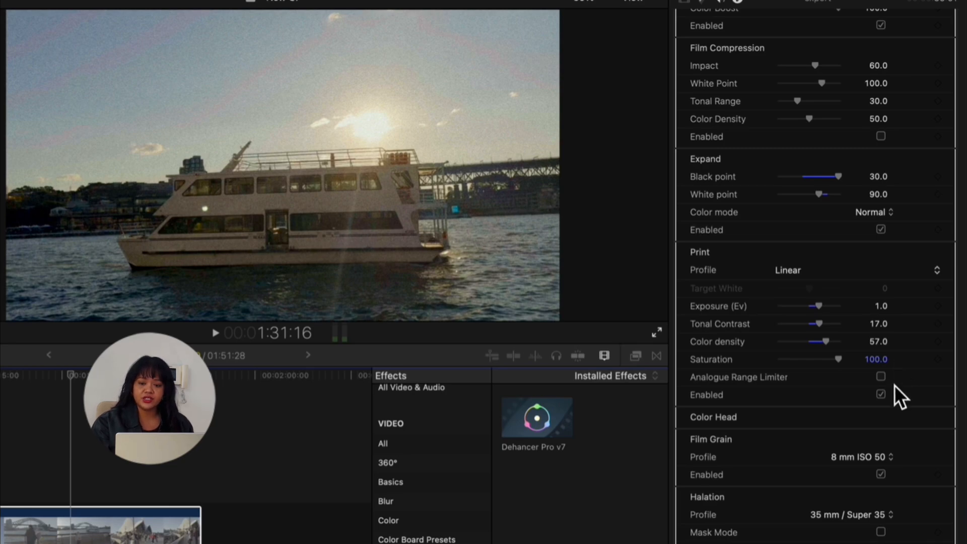
pyautogui.click(887, 399)
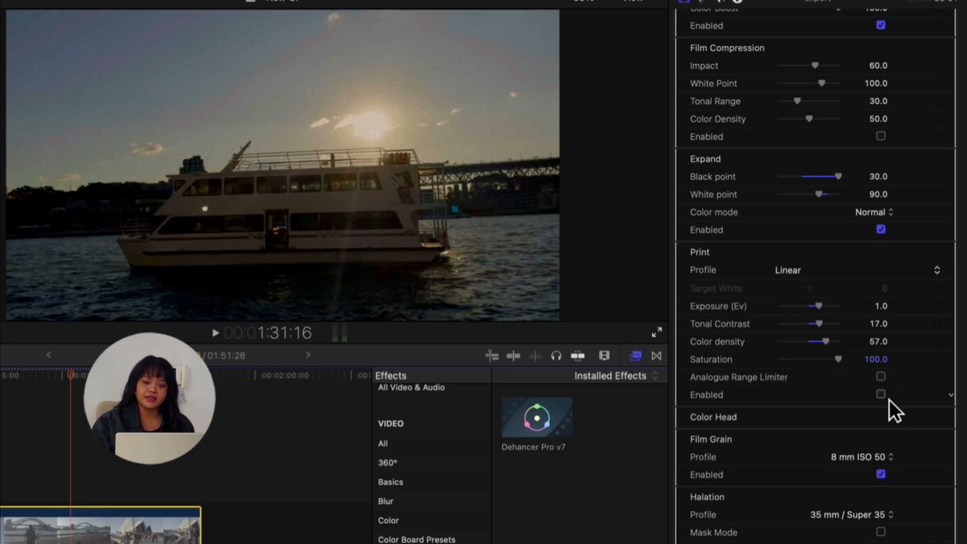
pyautogui.click(890, 400)
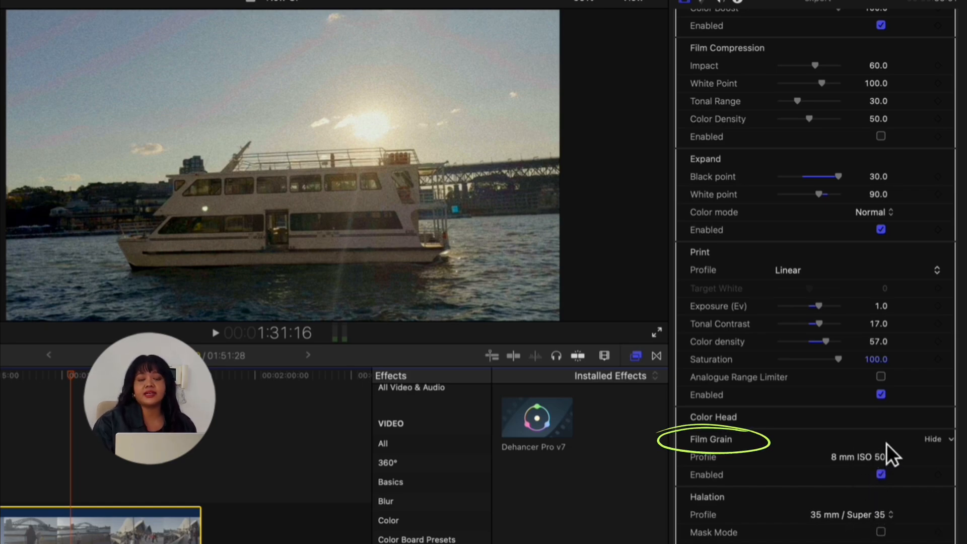
# Switch the Film Grain profile between 65 mm ISO 500 and 8 mm ISO 50 while playing the clip to compare
pyautogui.click(890, 463)
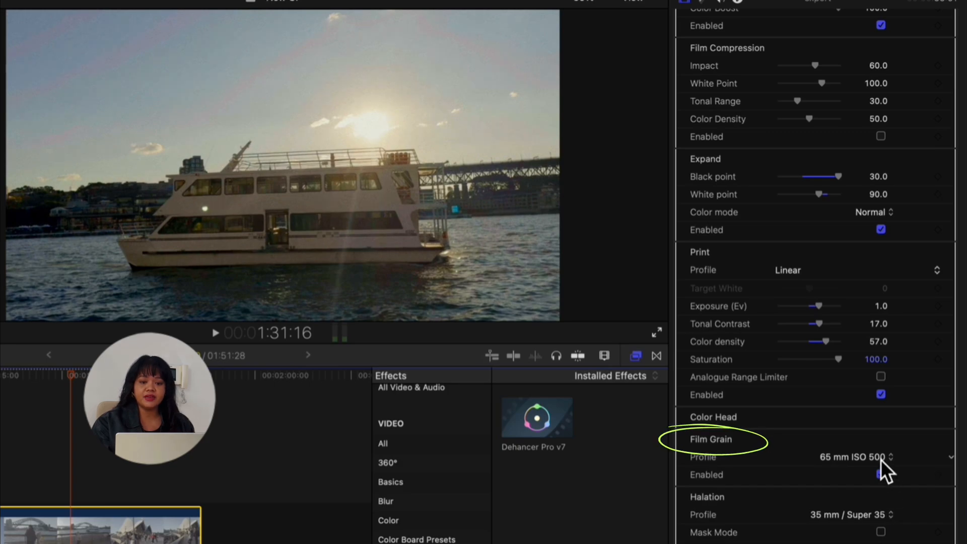
pyautogui.click(881, 460)
pyautogui.click(859, 281)
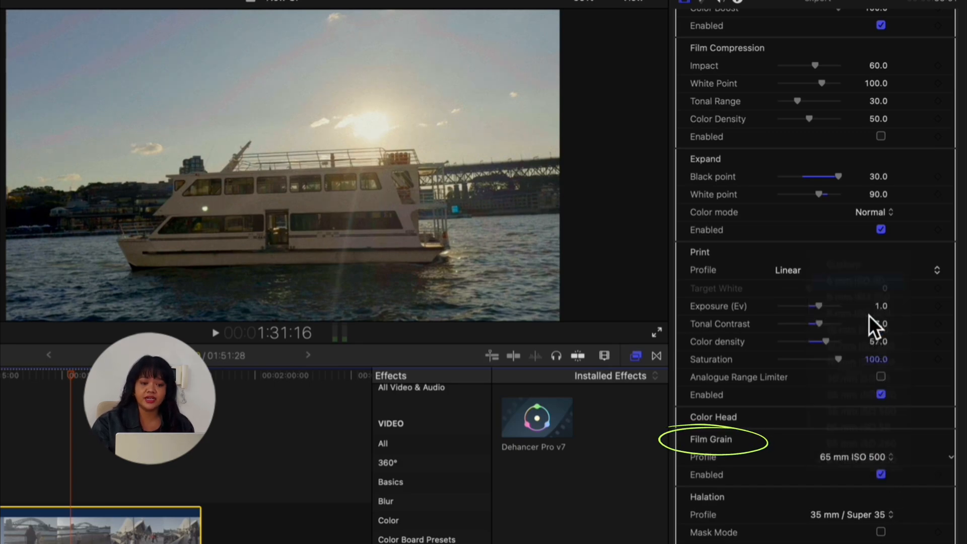
pyautogui.click(221, 334)
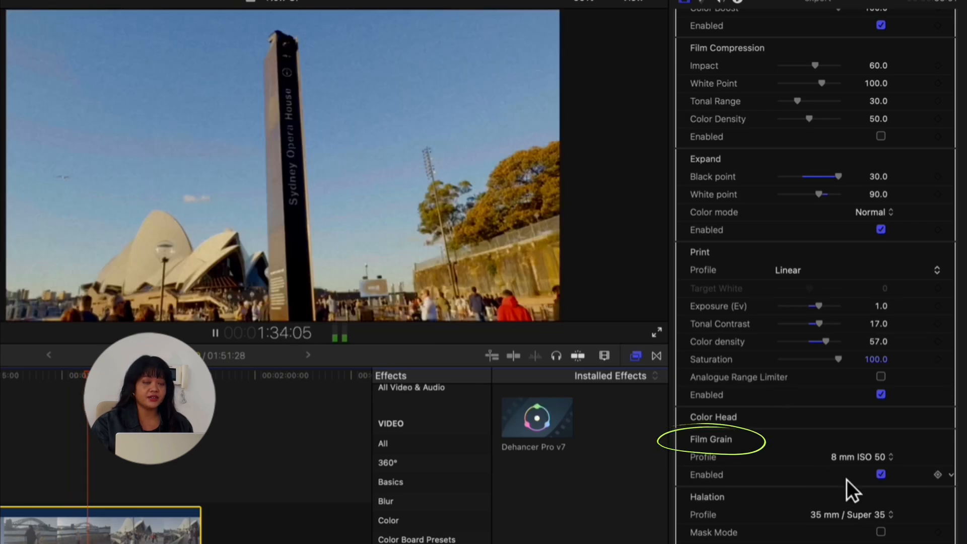
pyautogui.click(890, 457)
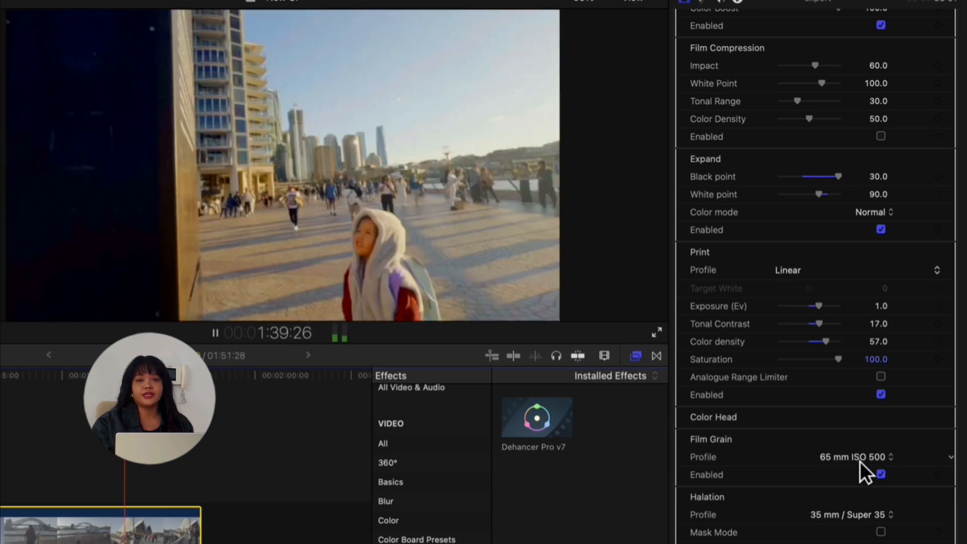
# Switch Film Grain to Custom and set Size 40, Film resolution 52, Shadows 30 and Midtones 50
pyautogui.click(860, 461)
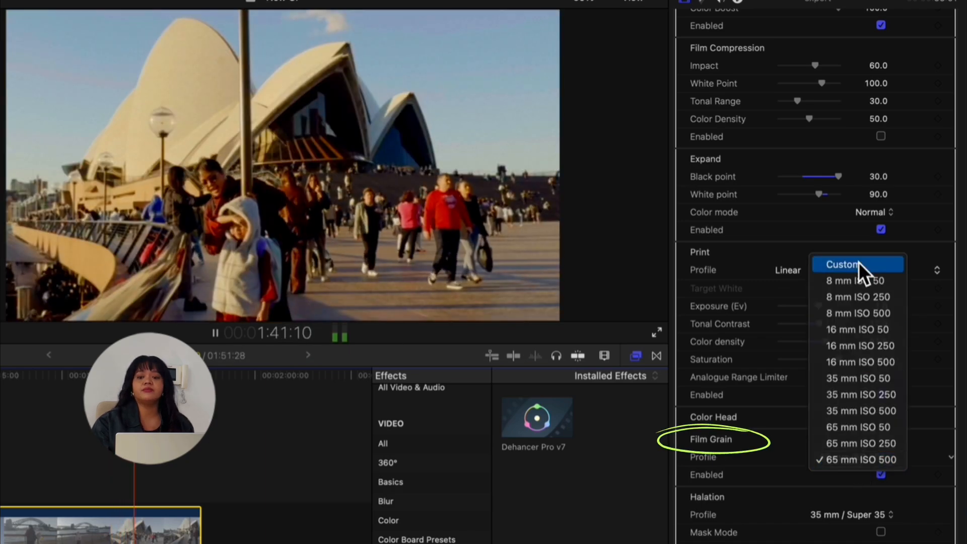
pyautogui.click(858, 263)
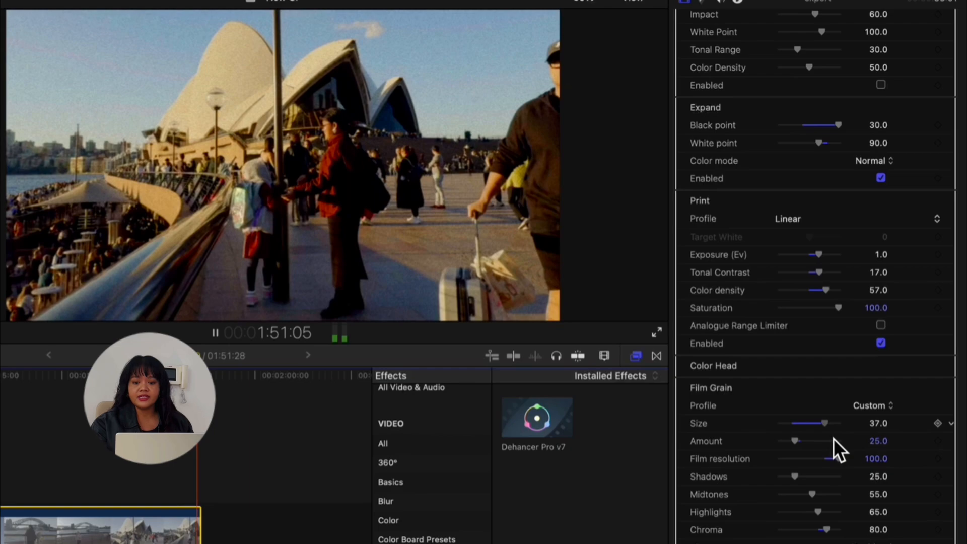
pyautogui.moveTo(833, 438); pyautogui.dragTo(836, 439)
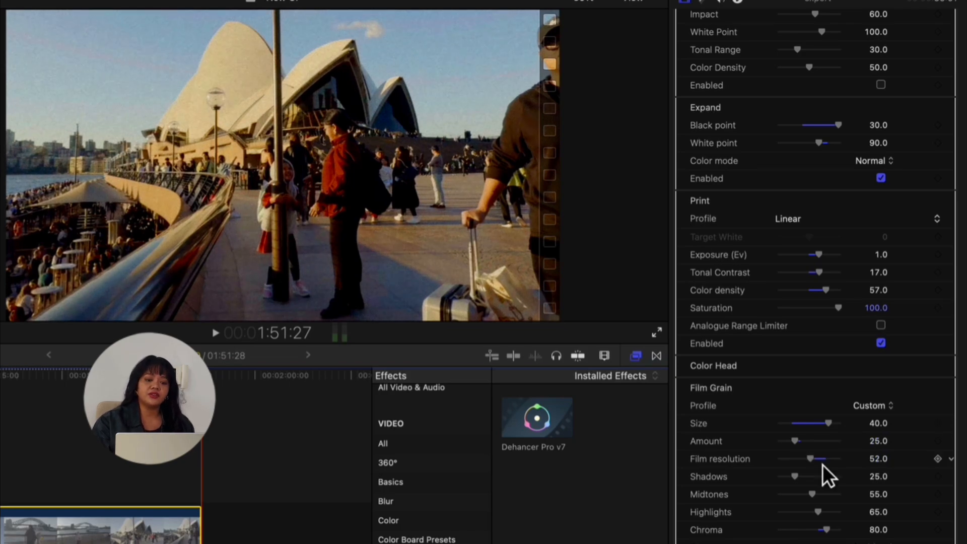
pyautogui.moveTo(812, 487); pyautogui.dragTo(815, 488)
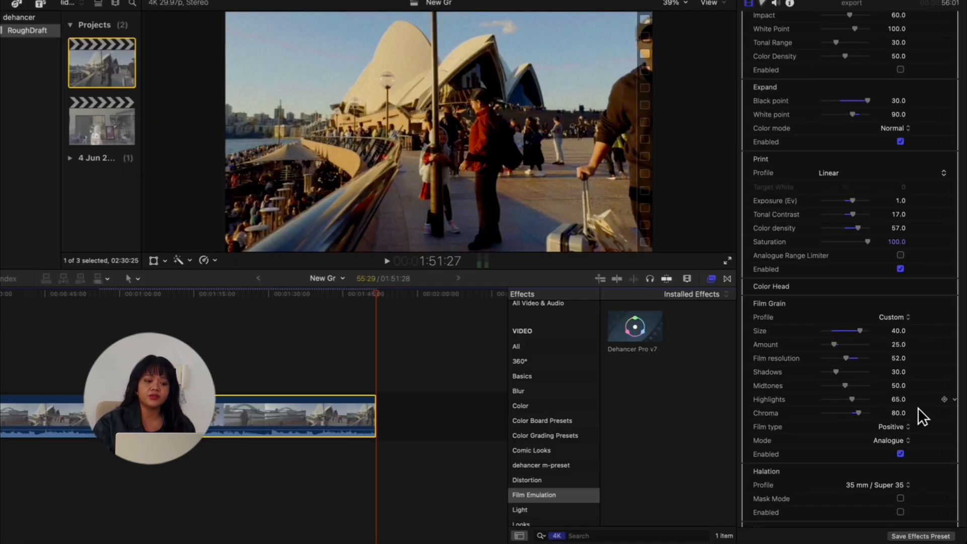
pyautogui.click(897, 432)
pyautogui.click(909, 303)
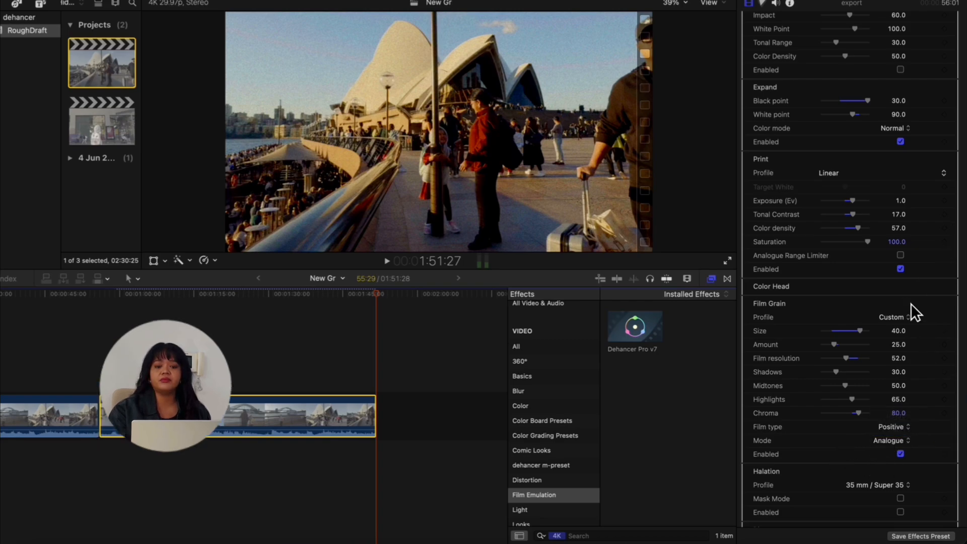
# Set the Film Grain profile to 8 mm ISO 50 and enable Halation
pyautogui.click(899, 321)
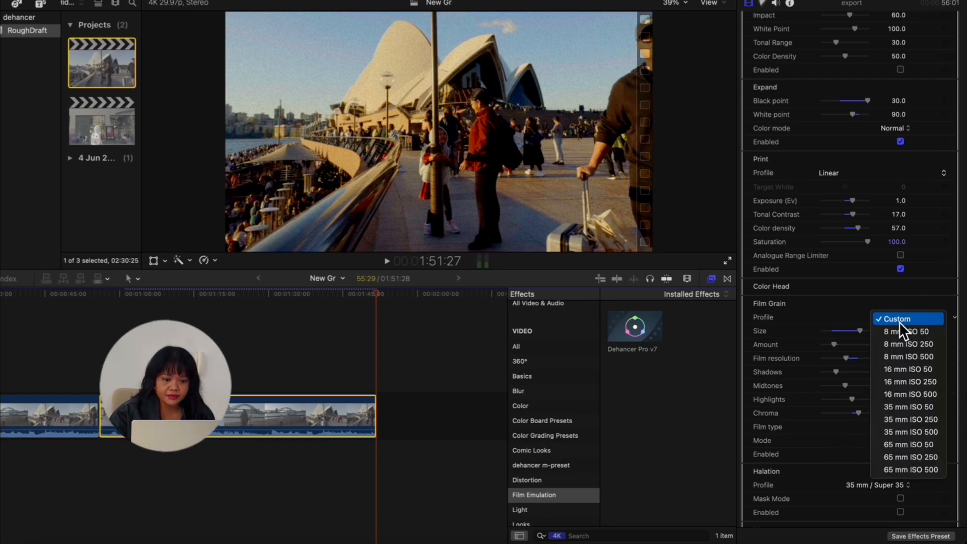
pyautogui.click(901, 337)
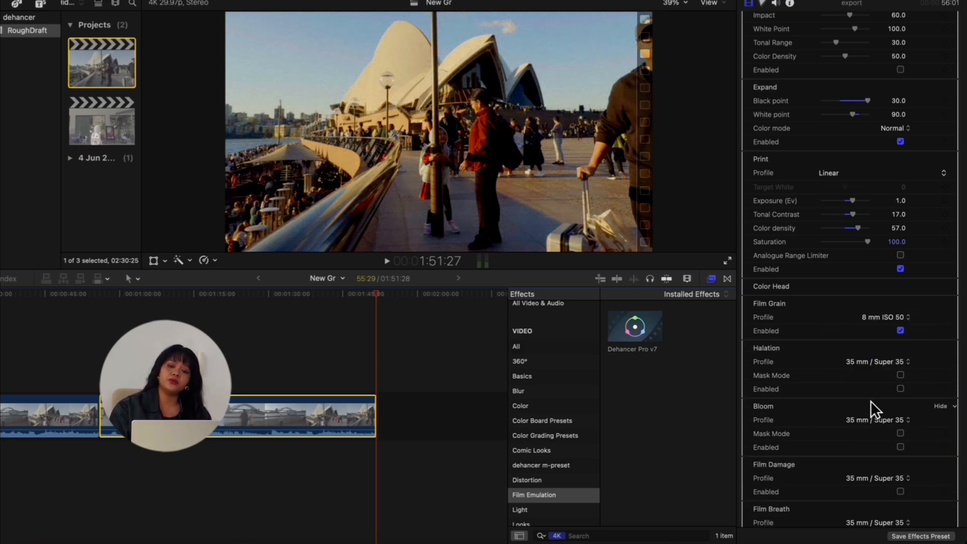
pyautogui.click(908, 394)
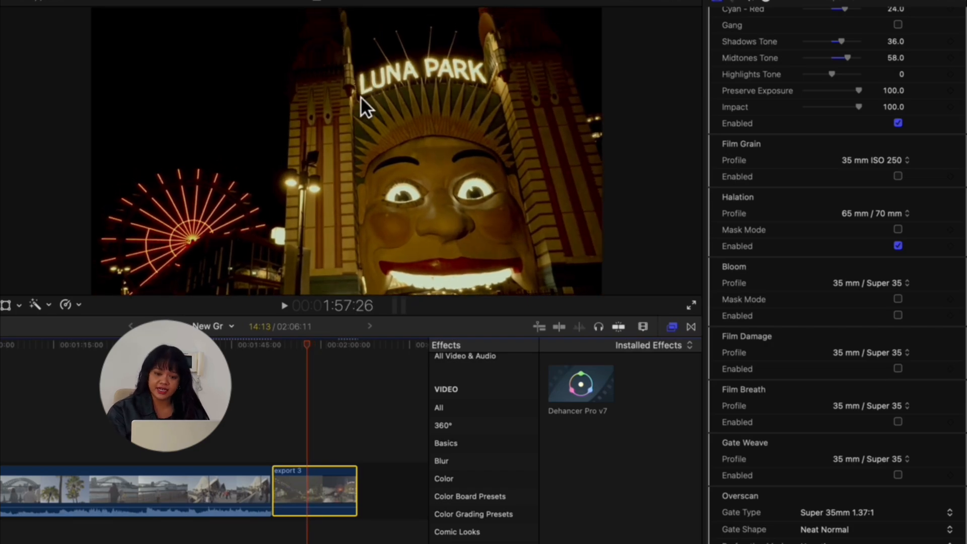
# Set the Halation profile to 8 mm / Super 8 and the Film Grain profile to 8 mm ISO 50
pyautogui.click(365, 100)
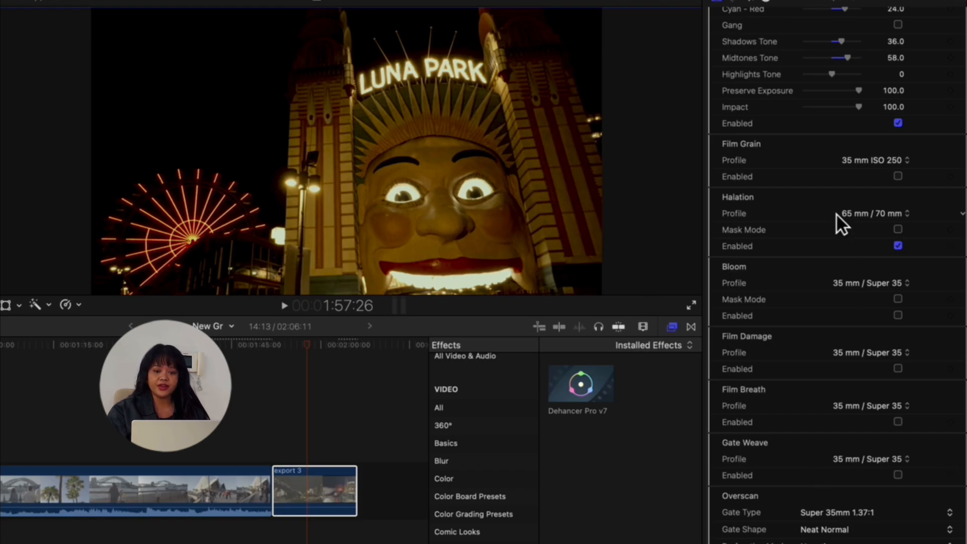
pyautogui.click(863, 214)
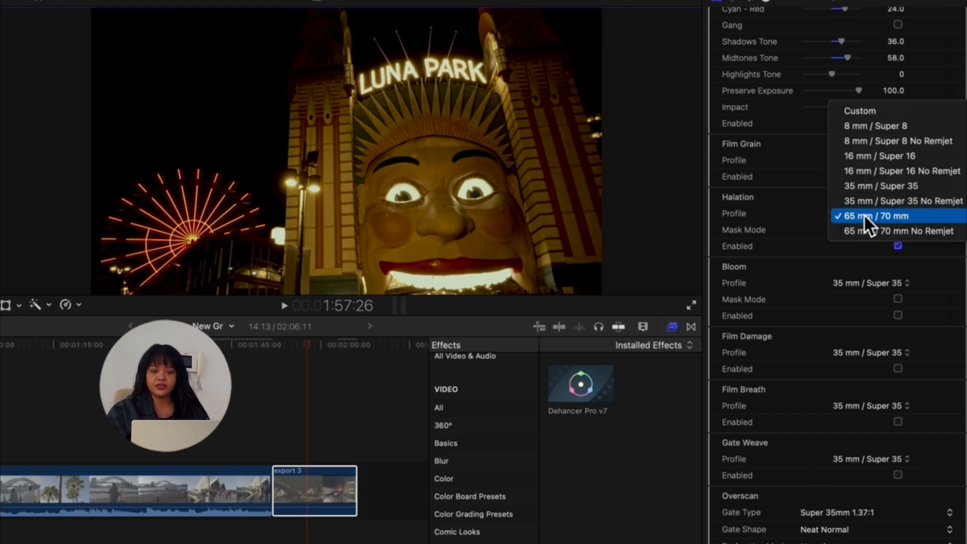
pyautogui.click(885, 128)
pyautogui.click(888, 160)
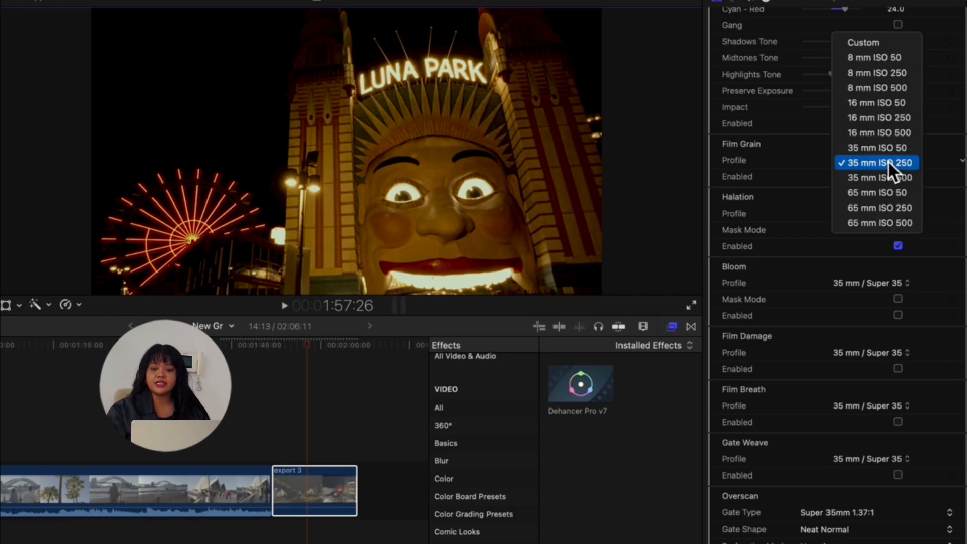
pyautogui.click(888, 59)
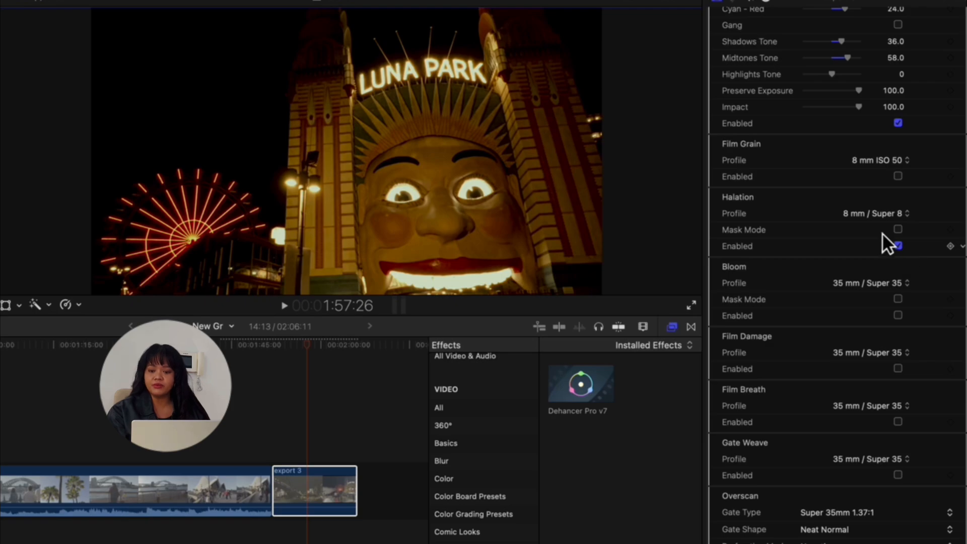
# Move to a night shot and set the Bloom profile to 65 mm / 70 mm
pyautogui.click(327, 344)
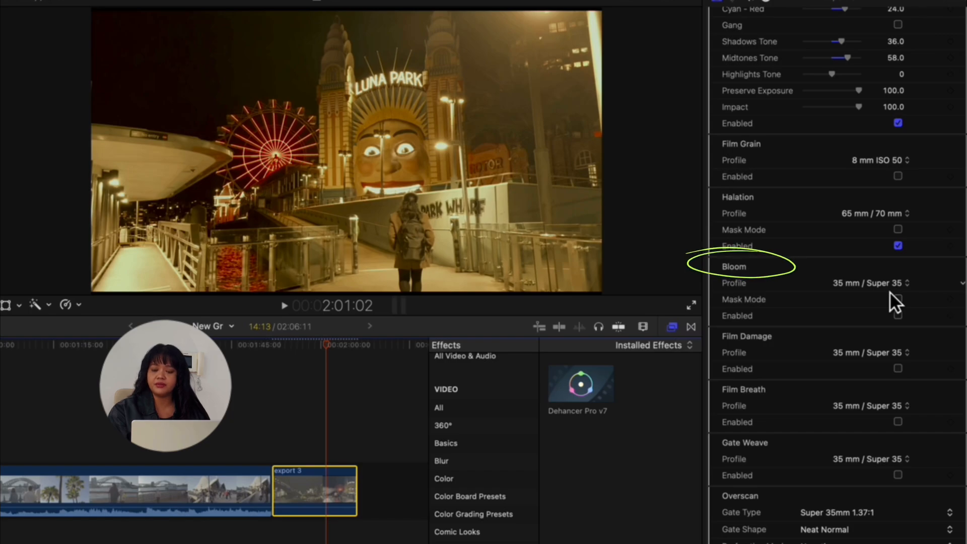
pyautogui.click(905, 286)
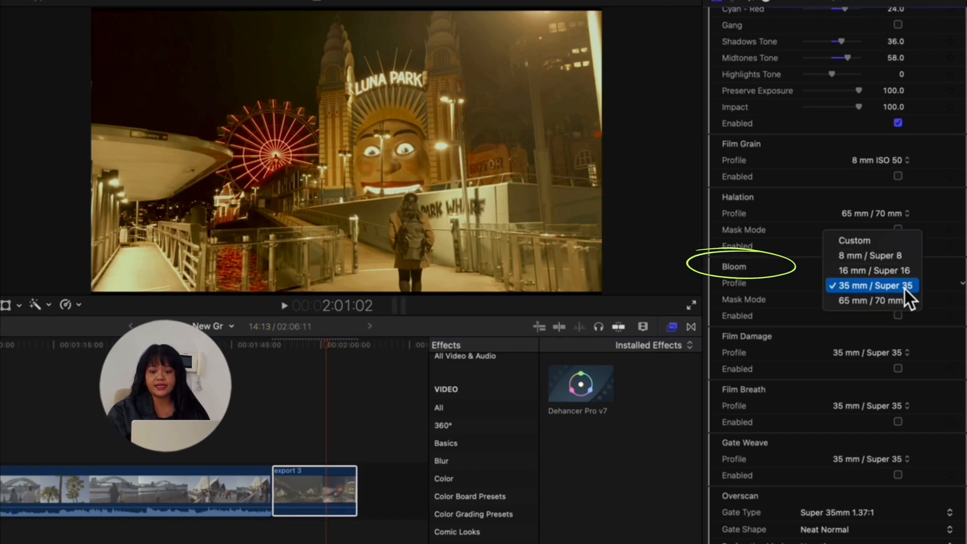
pyautogui.click(903, 300)
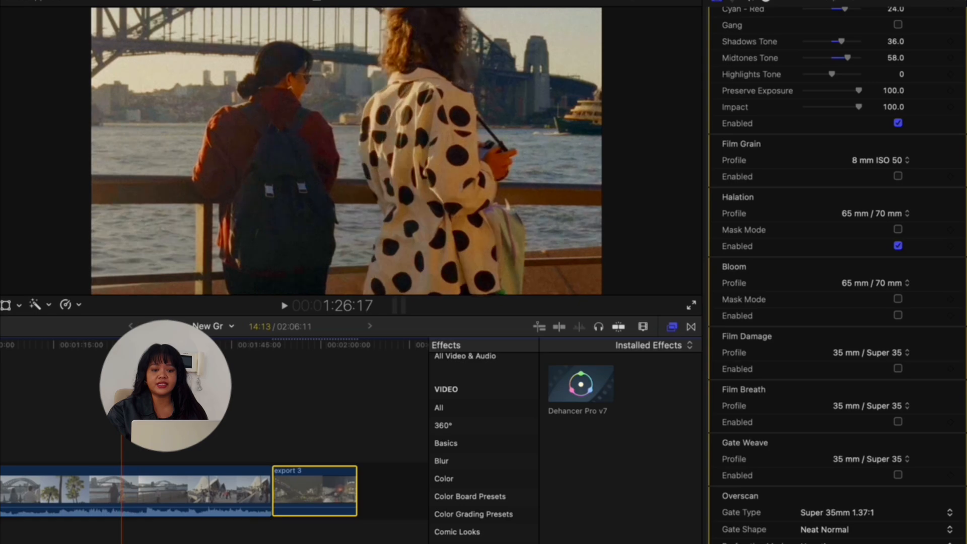
# Preview the clip, then set the Film Damage profile to 65 mm / 70 mm and enable Film Damage
pyautogui.click(204, 172)
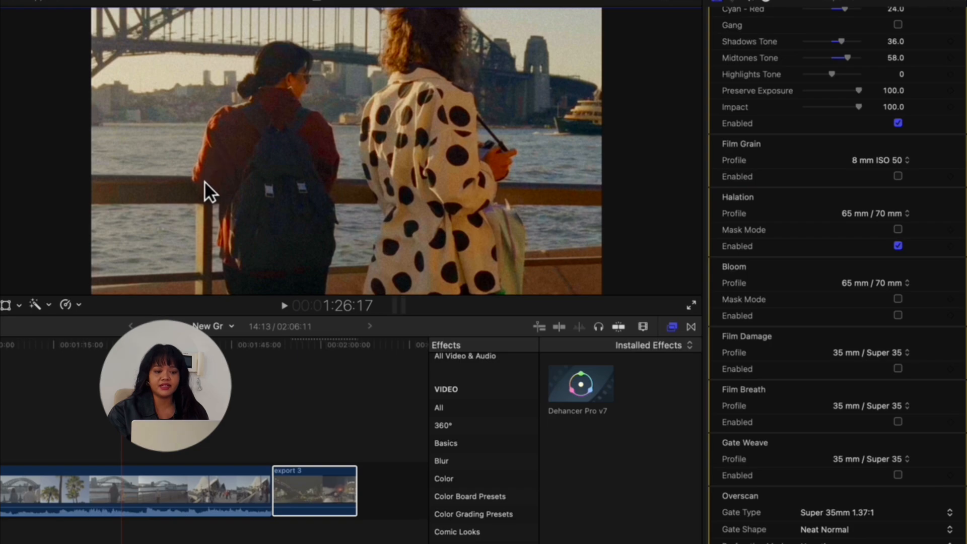
pyautogui.press('space')
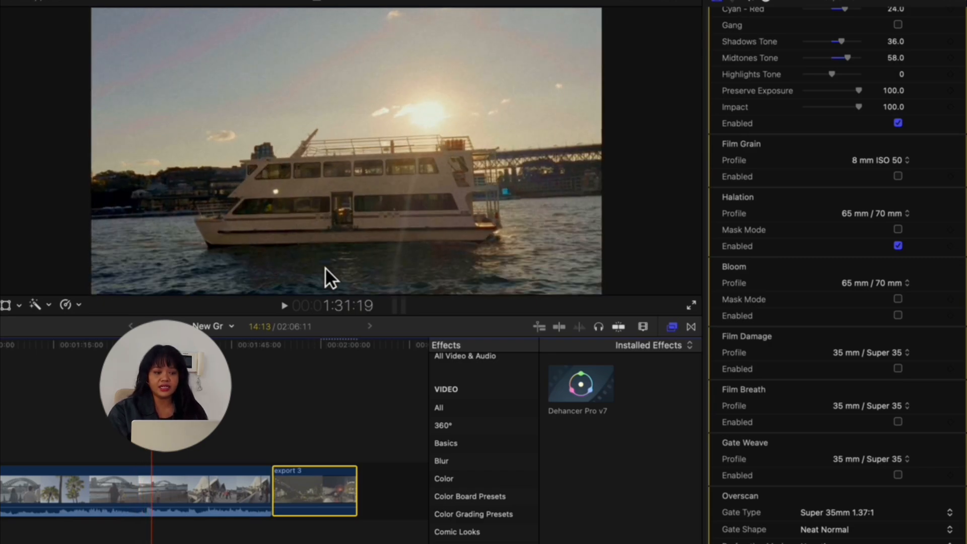
pyautogui.moveTo(152, 345); pyautogui.dragTo(158, 345)
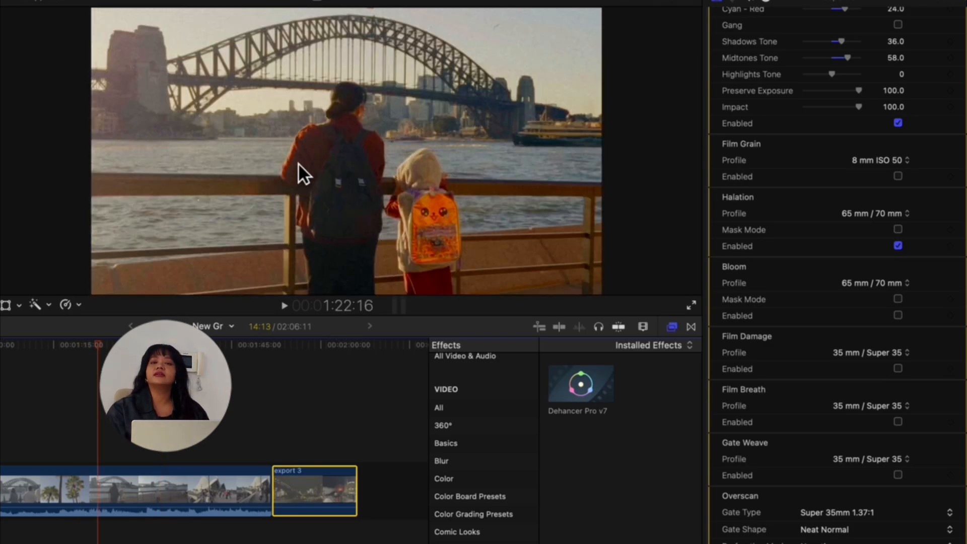
pyautogui.scroll(-5, 862, 185)
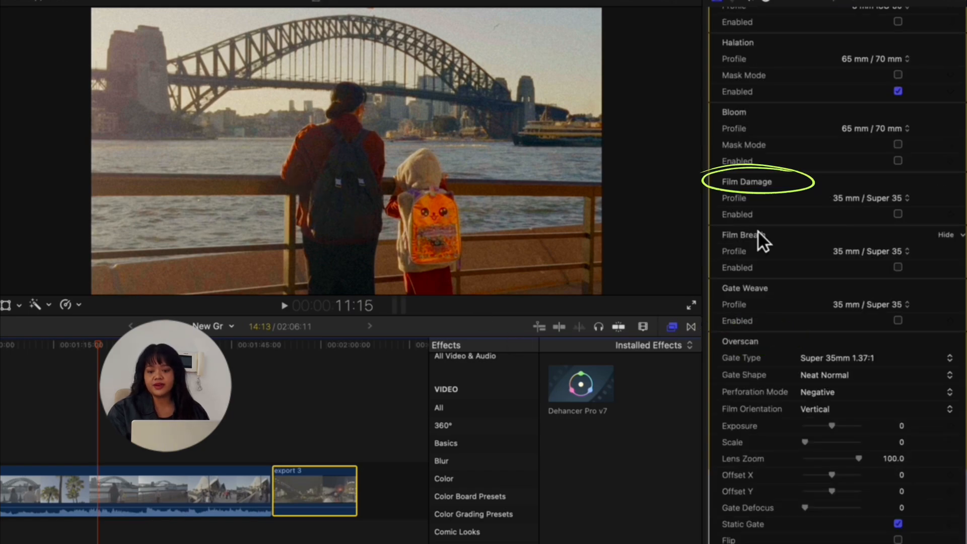
pyautogui.click(906, 199)
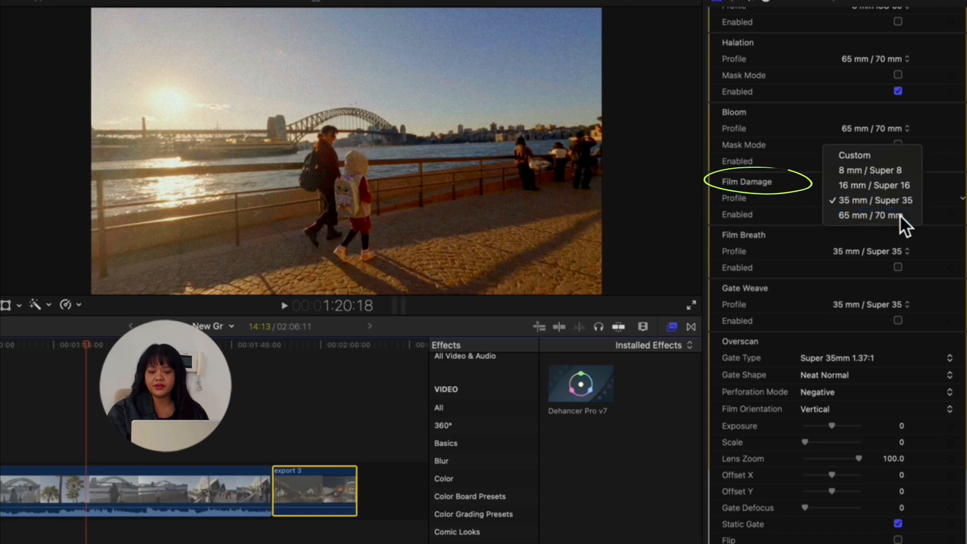
pyautogui.click(901, 215)
pyautogui.click(905, 219)
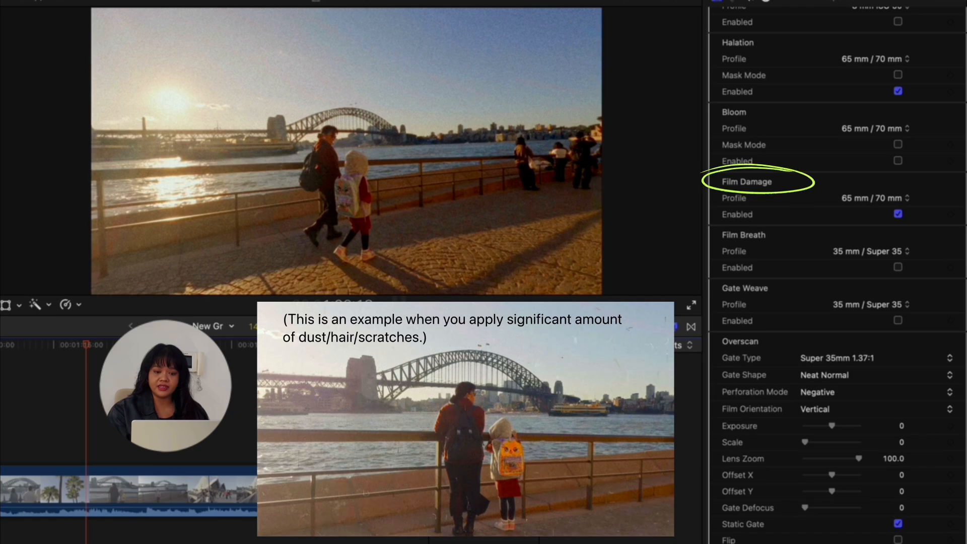
# Change the Film Damage profile to 8 mm / Super 8
pyautogui.press('space')
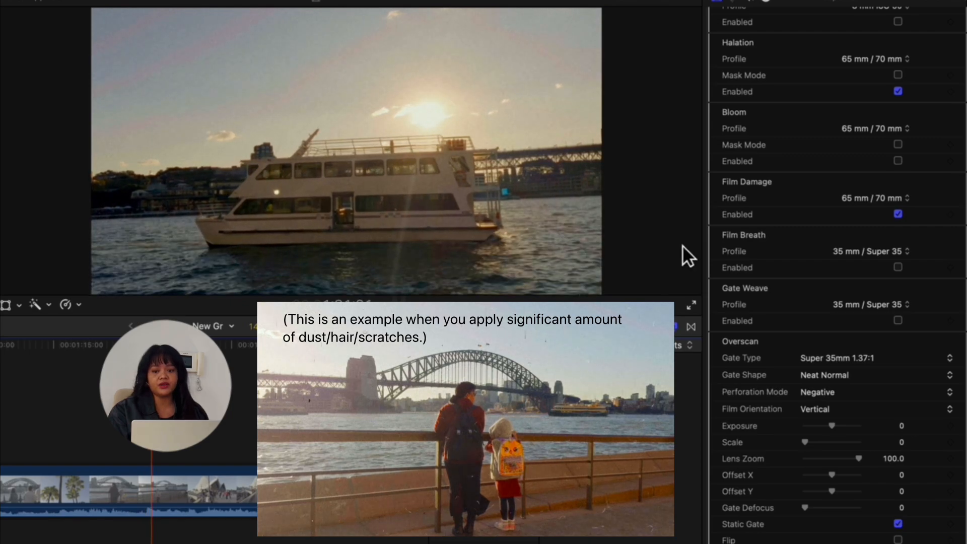
pyautogui.click(882, 201)
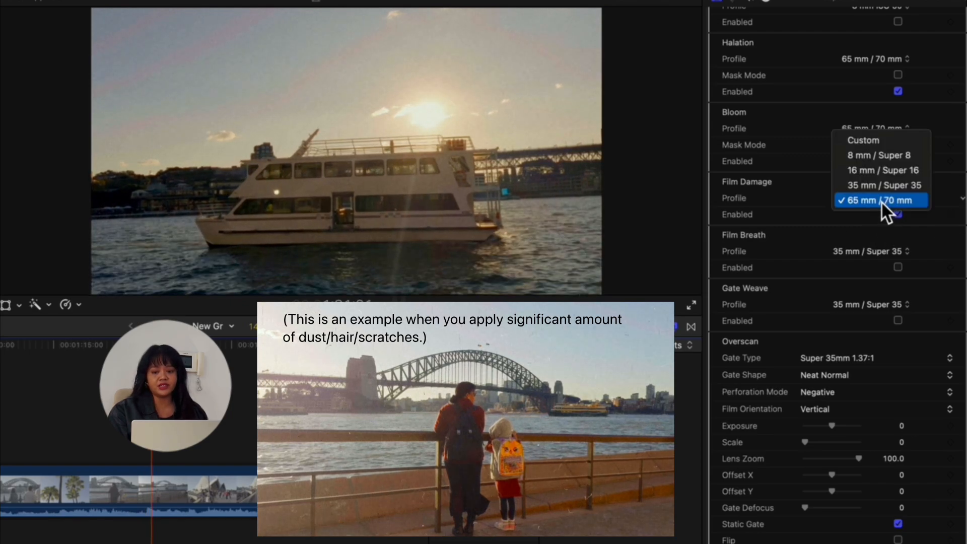
pyautogui.click(884, 157)
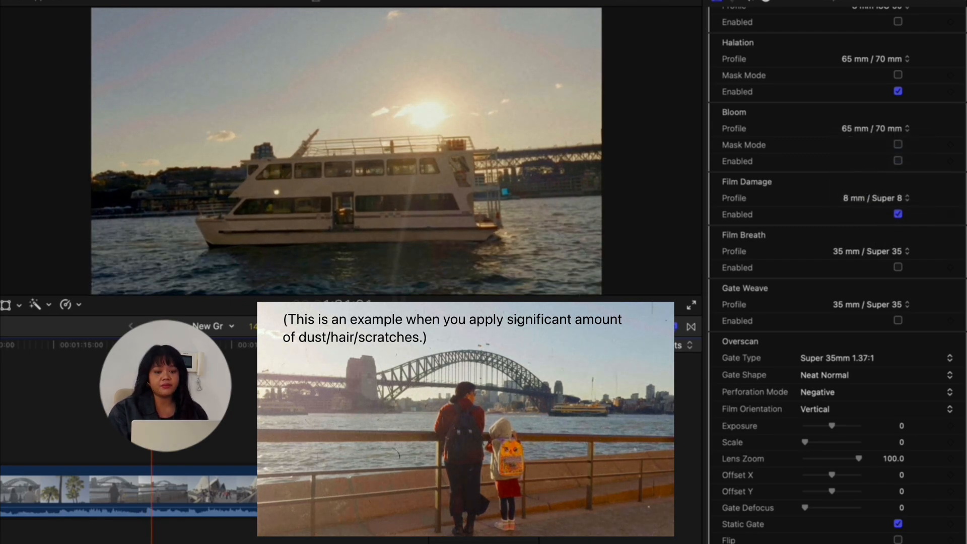
# Switch the Film Damage profile to Custom to inspect its dust, hairs and scratches settings, then back to 8 mm / Super 8
pyautogui.click(889, 198)
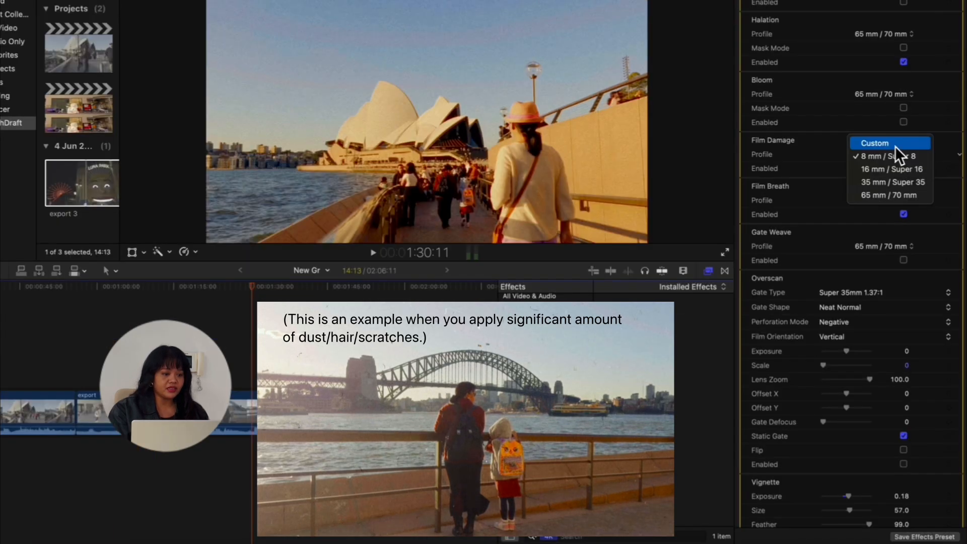
pyautogui.click(895, 145)
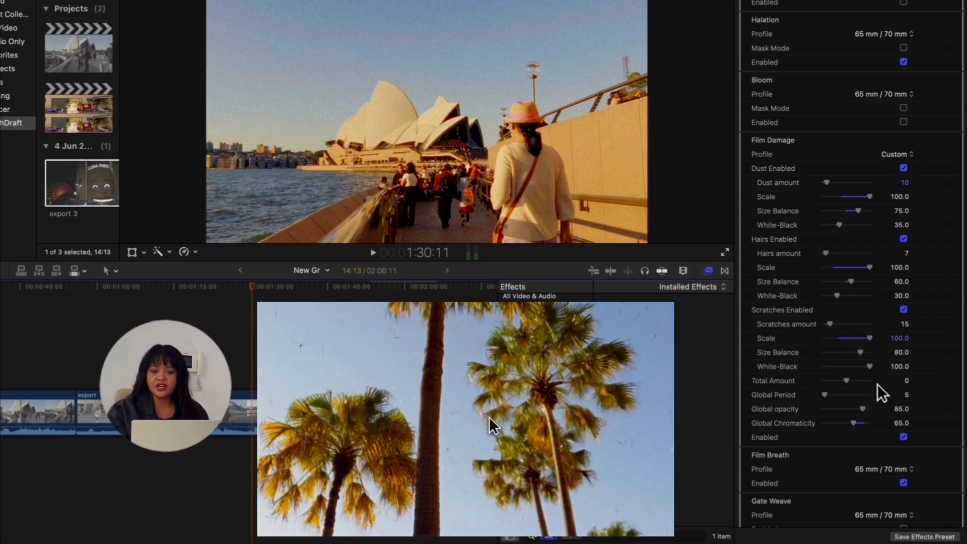
pyautogui.click(905, 157)
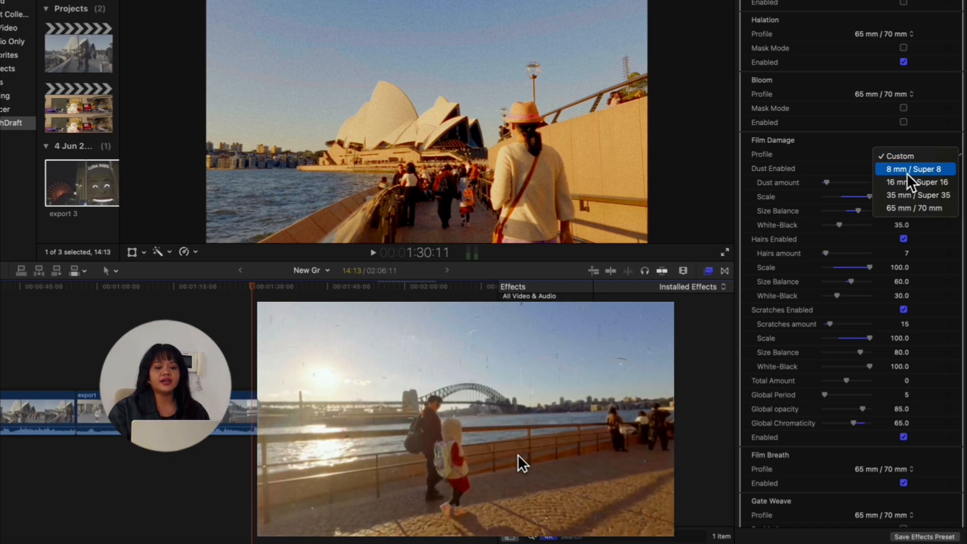
pyautogui.click(909, 171)
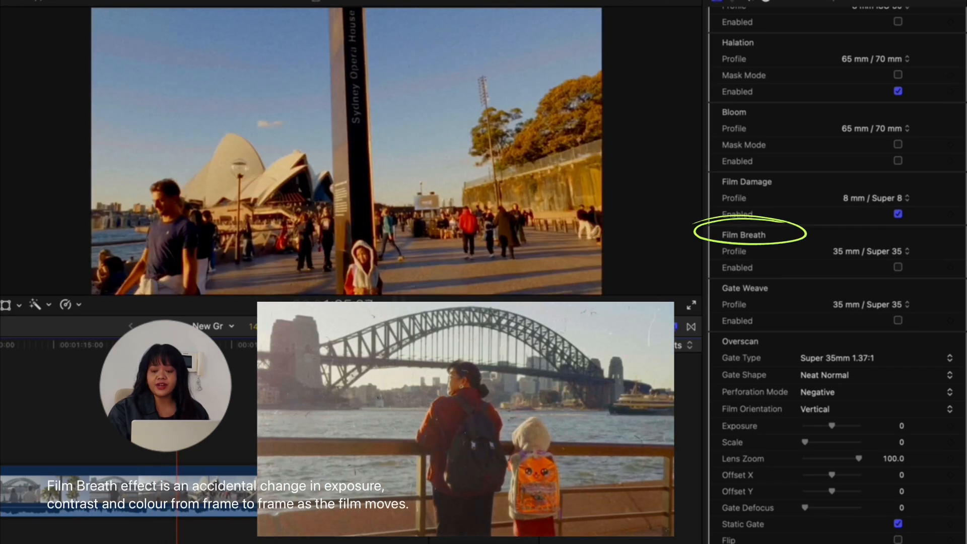
# Enable Film Breath and play the clip to preview its effect
pyautogui.click(898, 267)
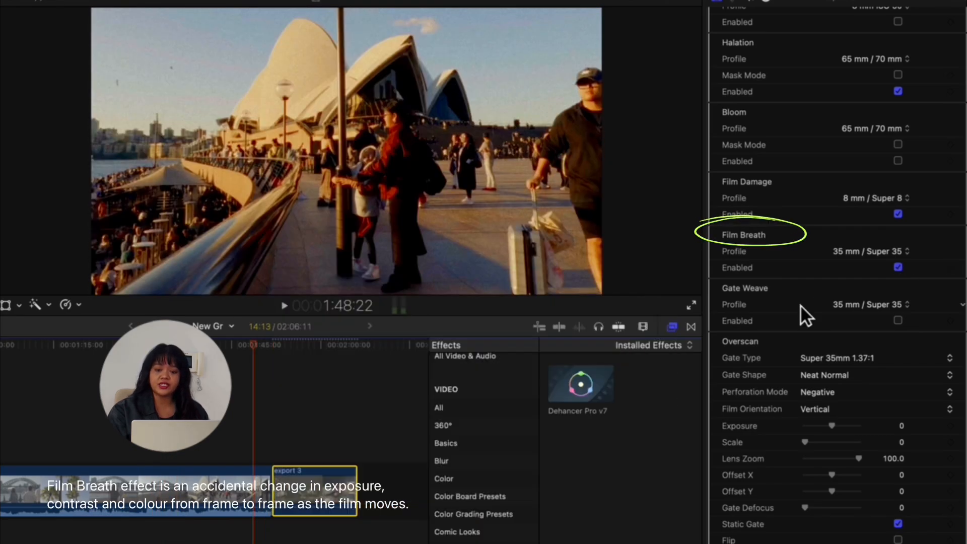
pyautogui.moveTo(262, 351); pyautogui.dragTo(242, 350)
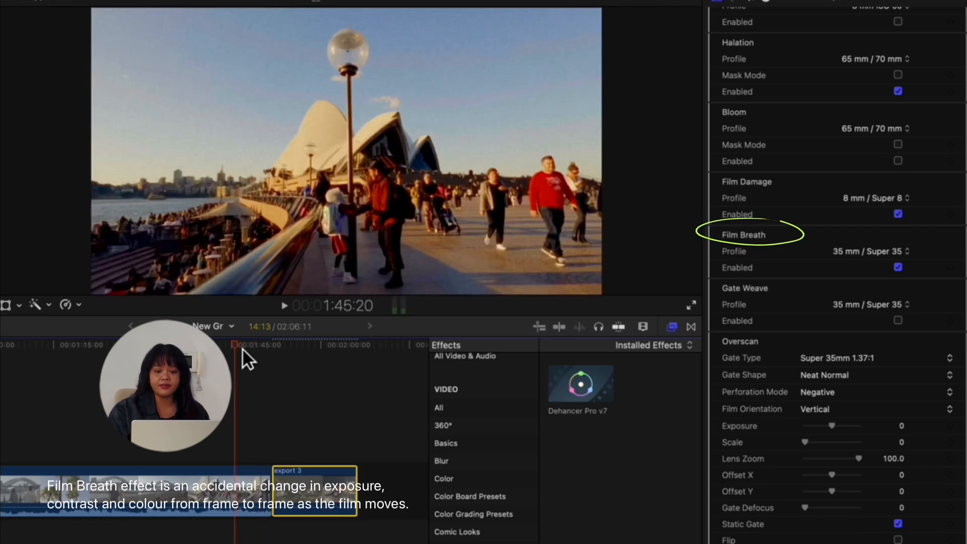
pyautogui.click(289, 308)
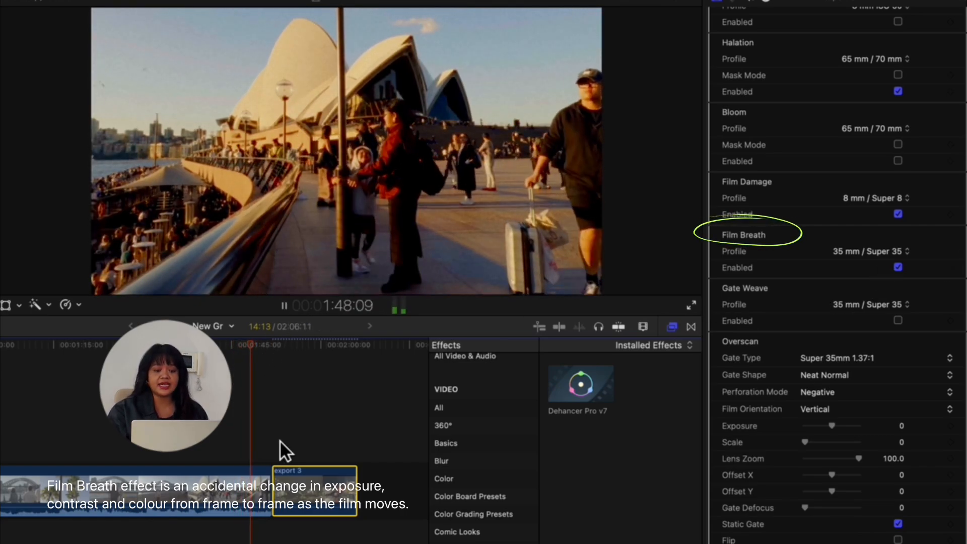
pyautogui.press('space')
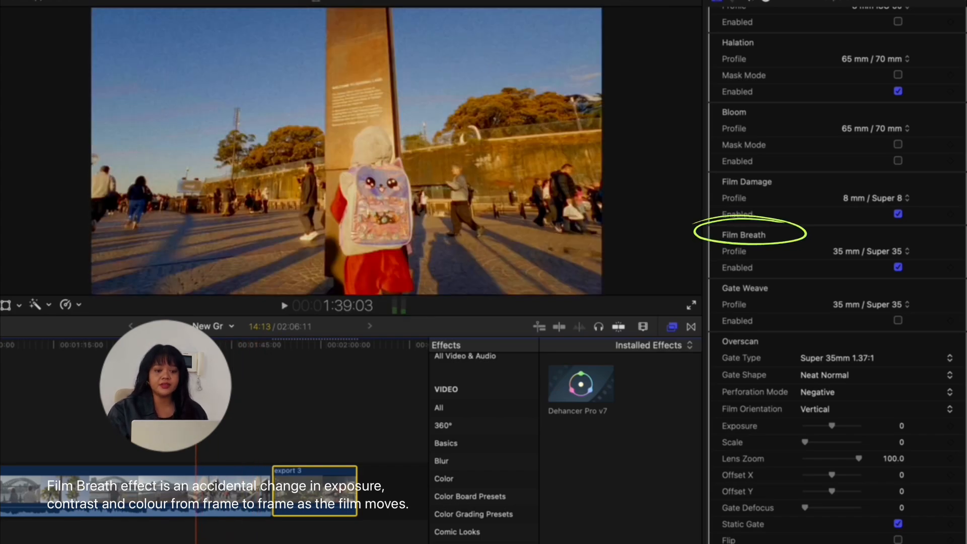
pyautogui.press('space')
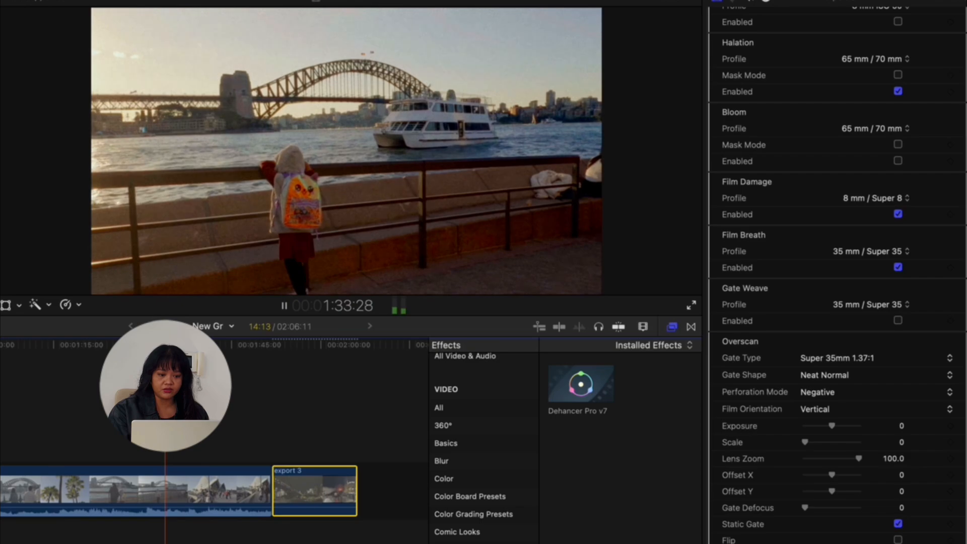
pyautogui.press('space')
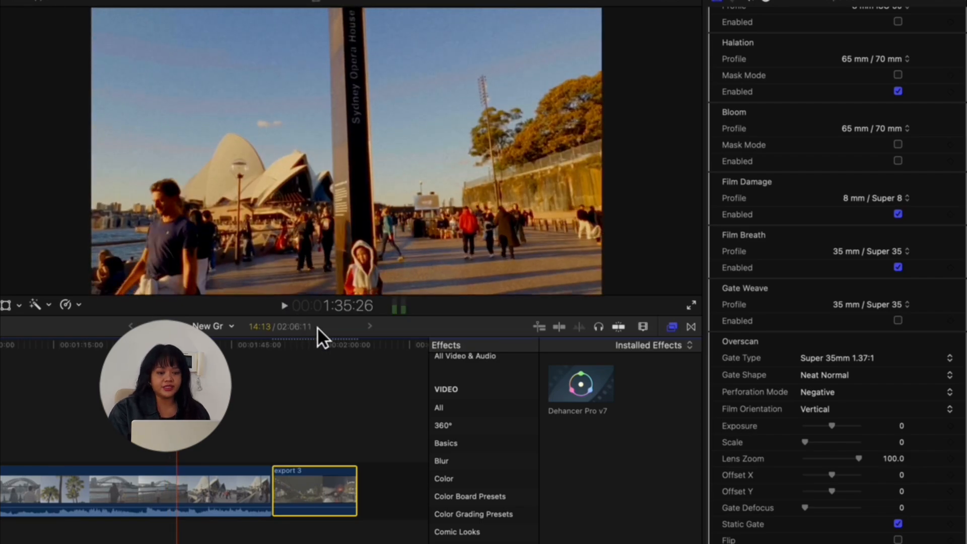
# Set the Film Breath profile to 65 mm / 70 mm and scrub the timeline to preview it
pyautogui.click(876, 251)
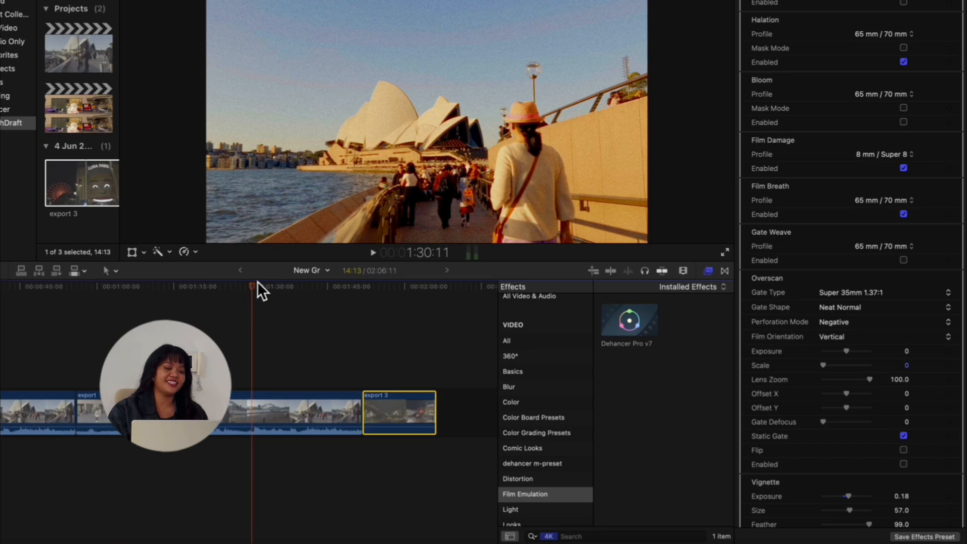
pyautogui.click(380, 256)
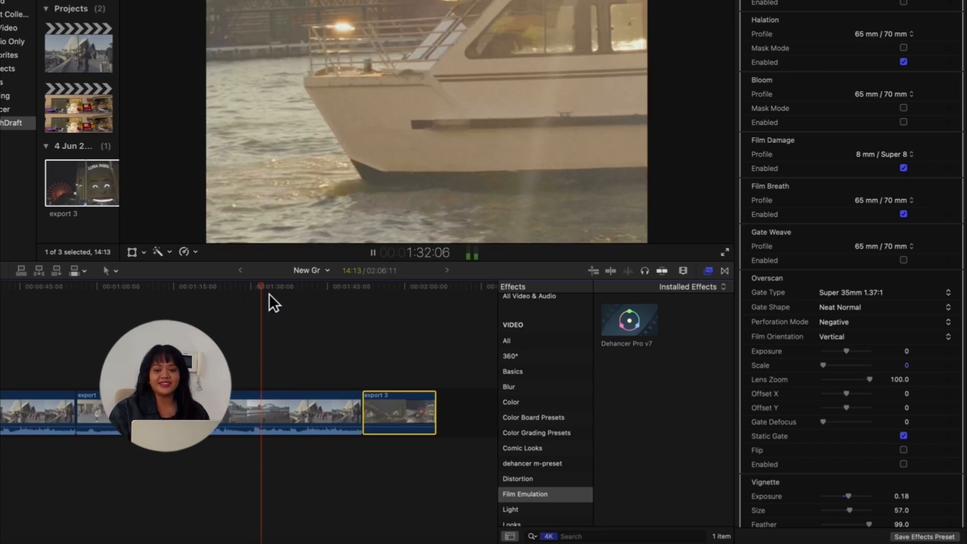
pyautogui.click(222, 288)
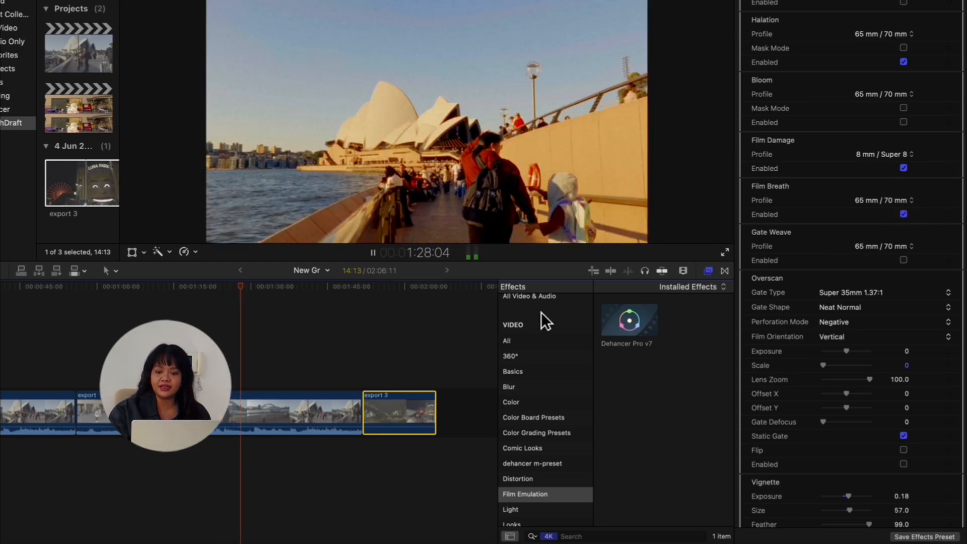
pyautogui.moveTo(245, 287); pyautogui.dragTo(150, 308)
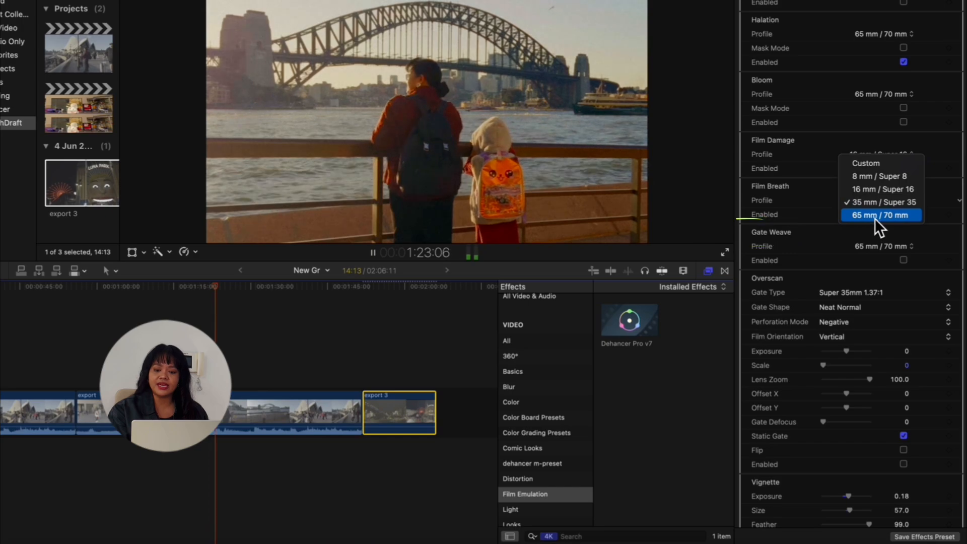
# Enable Gate Weave, set its profile to 8 mm / Super 8, and scrub the clip to preview
pyautogui.click(874, 218)
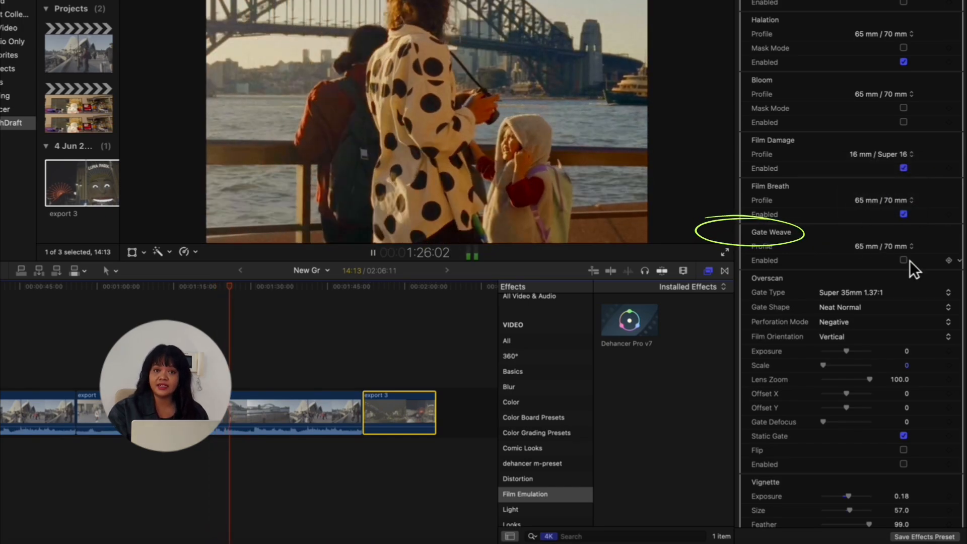
pyautogui.click(908, 263)
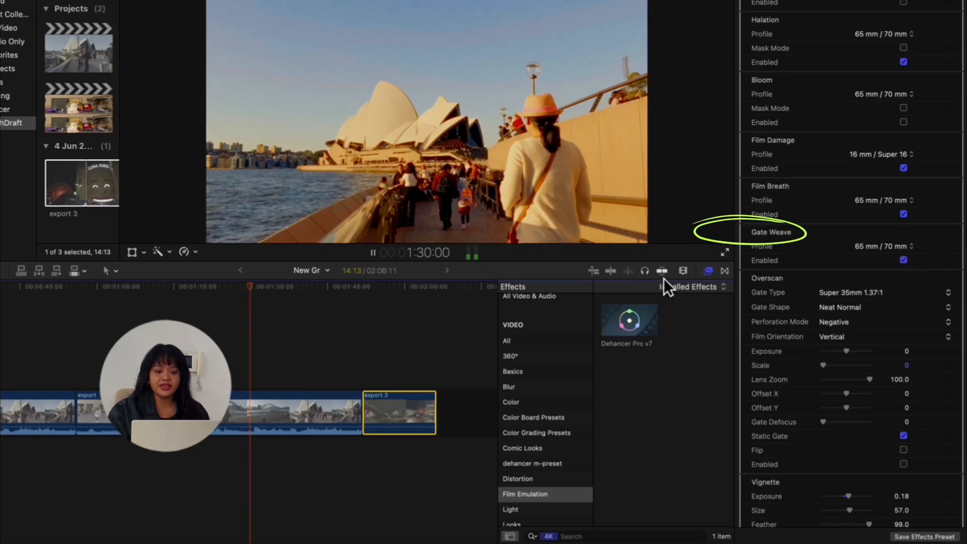
pyautogui.click(887, 248)
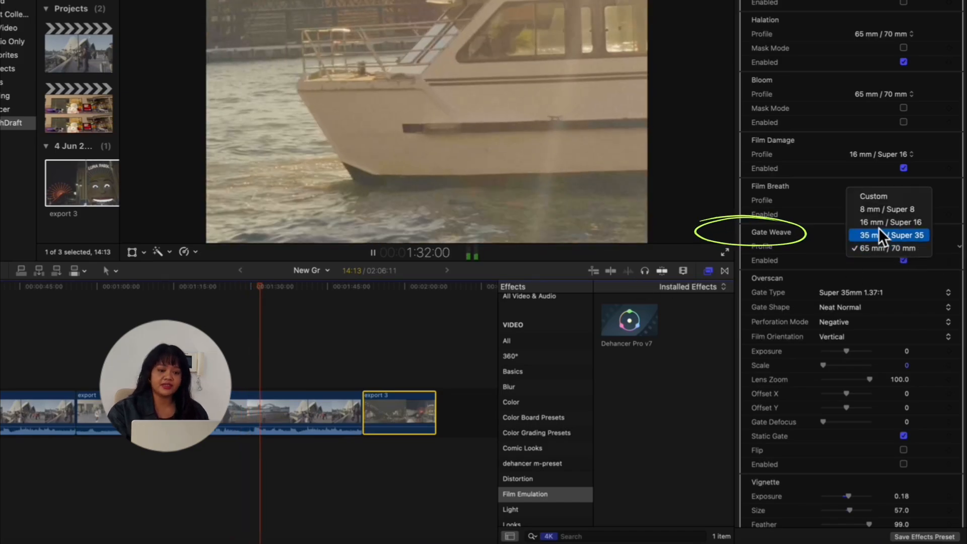
pyautogui.click(877, 215)
pyautogui.click(277, 337)
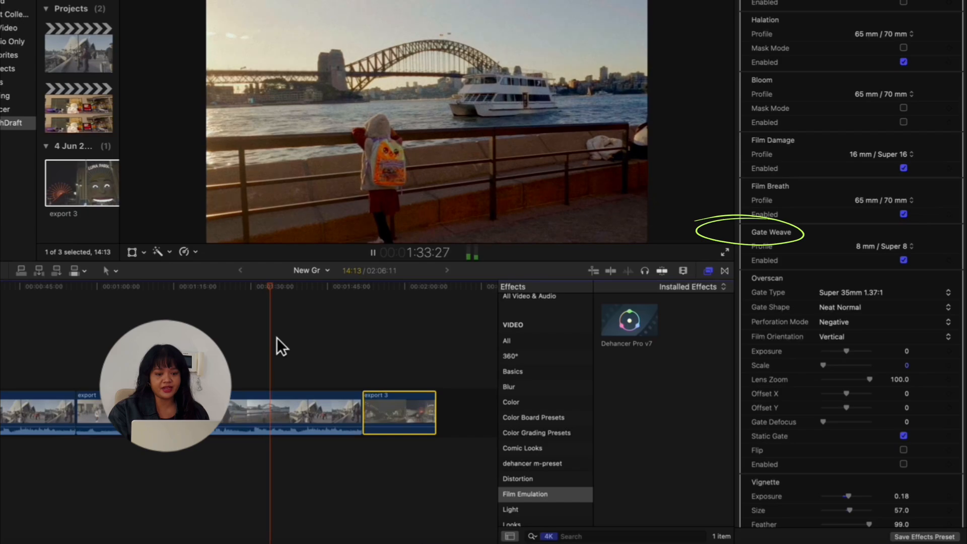
pyautogui.moveTo(280, 300); pyautogui.dragTo(247, 291)
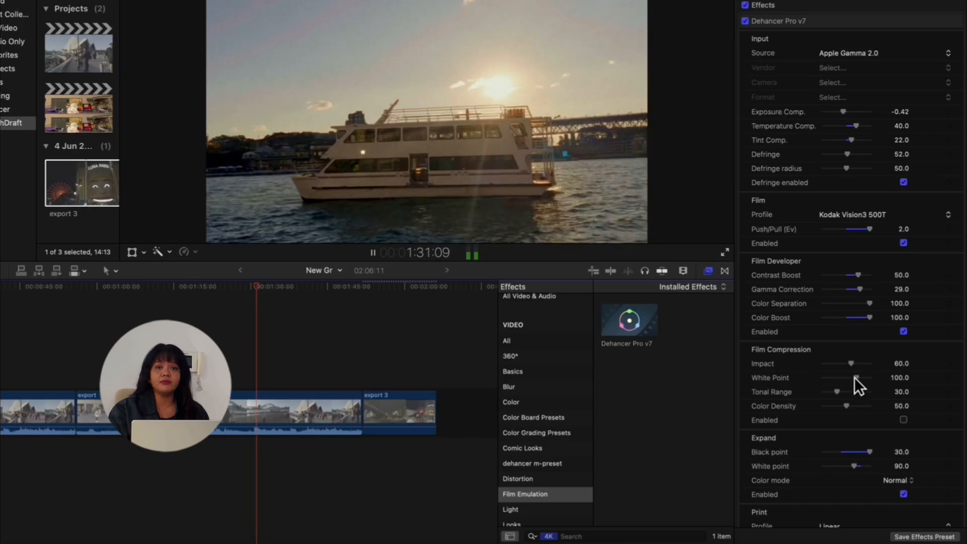
# Turn Gate Weave off and pause playback
pyautogui.scroll(-6, 855, 378)
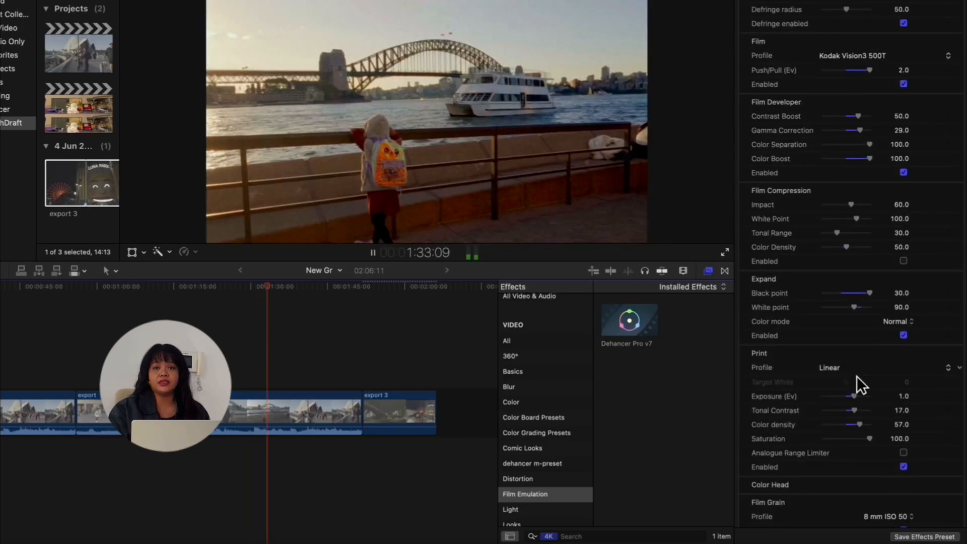
pyautogui.scroll(-7, 856, 376)
pyautogui.scroll(-9, 857, 376)
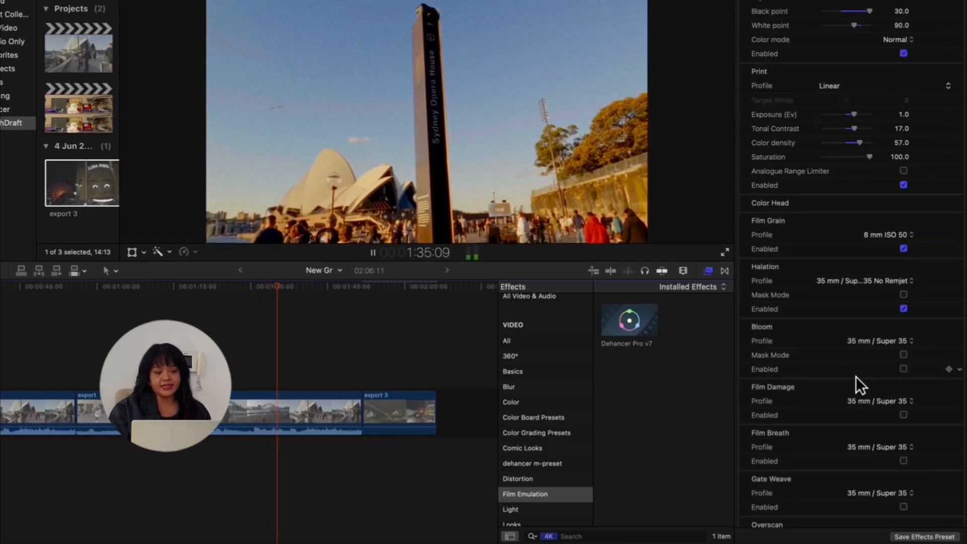
pyautogui.click(904, 328)
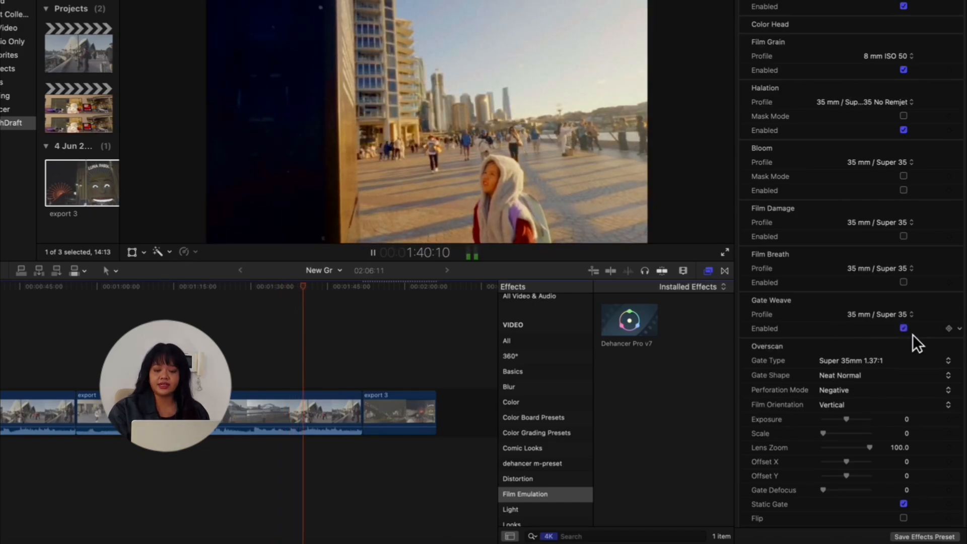
pyautogui.click(904, 329)
pyautogui.click(373, 253)
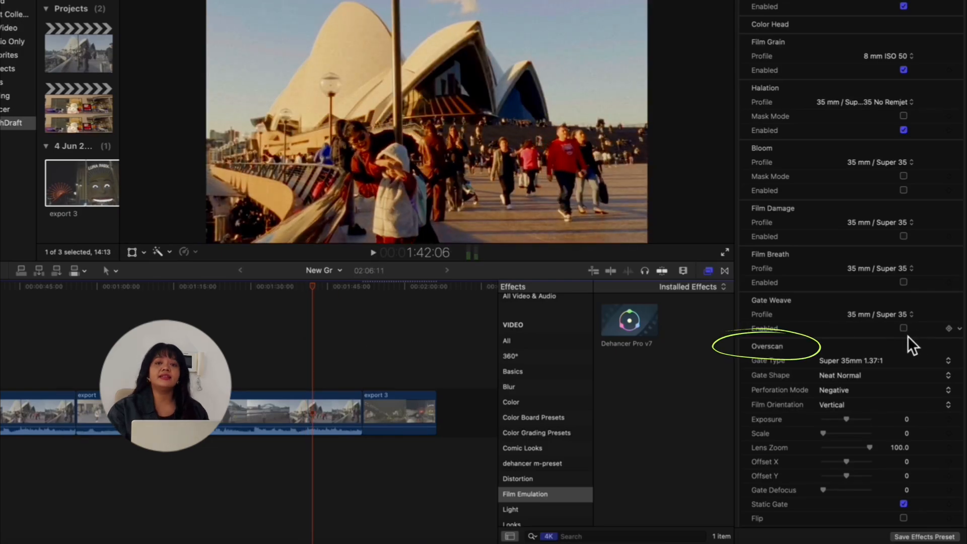
# Set the Vignette exposure to 0.18 and enable Vignette
pyautogui.scroll(-5, 898, 381)
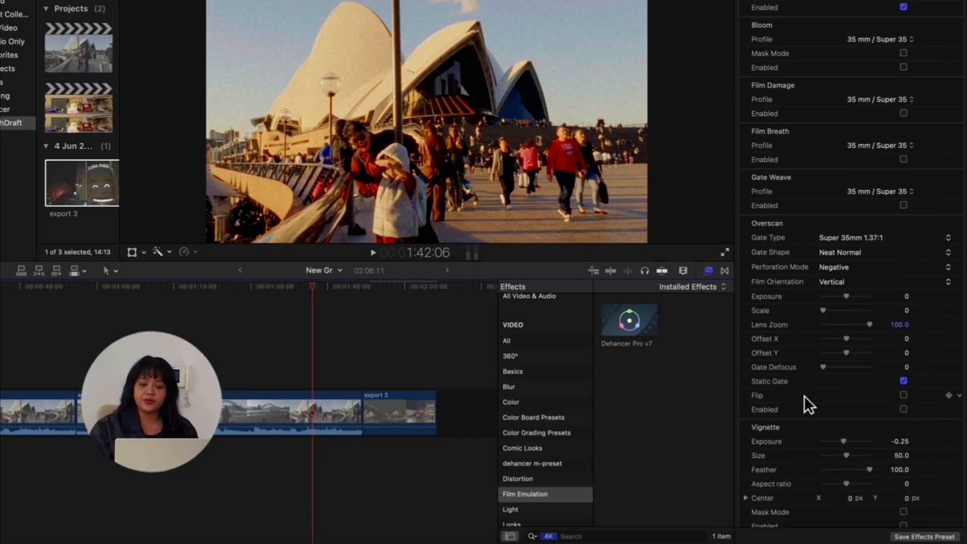
pyautogui.scroll(-3, 841, 385)
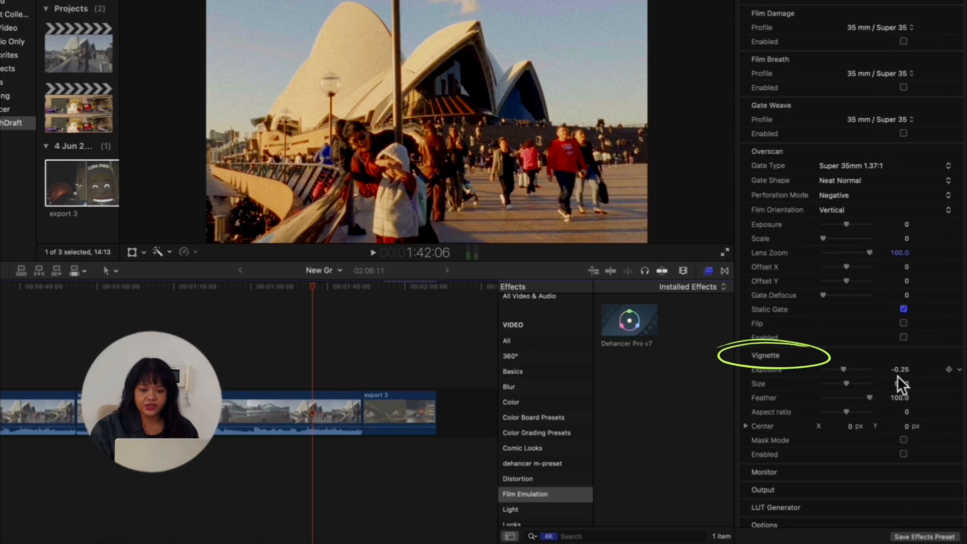
pyautogui.click(855, 373)
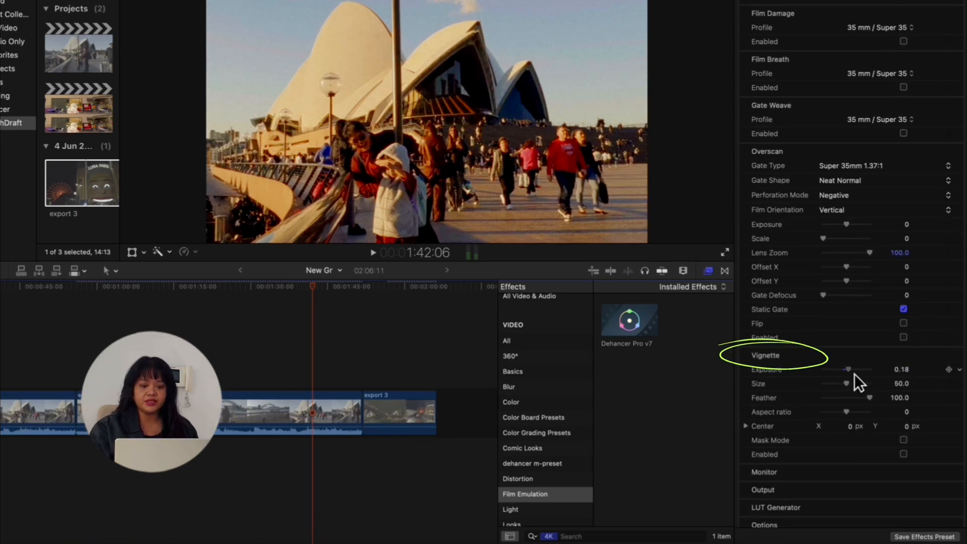
pyautogui.click(904, 454)
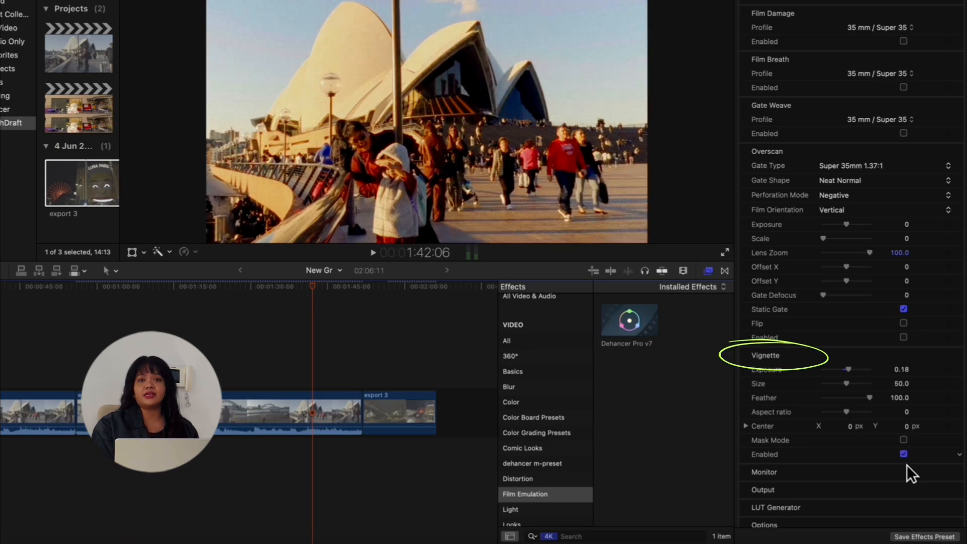
# Scrub the timeline to preview the vignette and review the remaining effect settings below it
pyautogui.click(308, 289)
pyautogui.moveTo(313, 290); pyautogui.dragTo(314, 291)
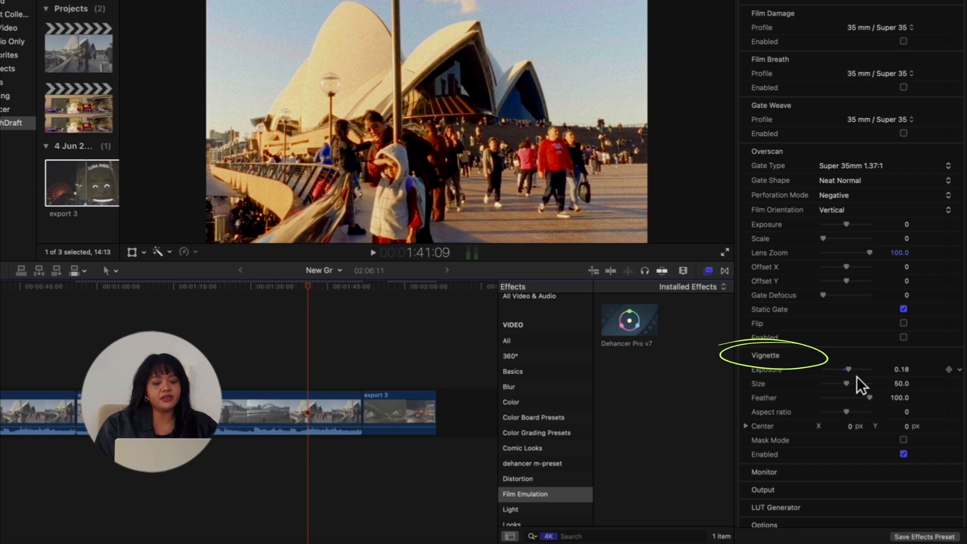
pyautogui.moveTo(857, 375)
pyautogui.mouseDown()
pyautogui.moveTo(868, 375)
pyautogui.moveTo(802, 373)
pyautogui.mouseUp()
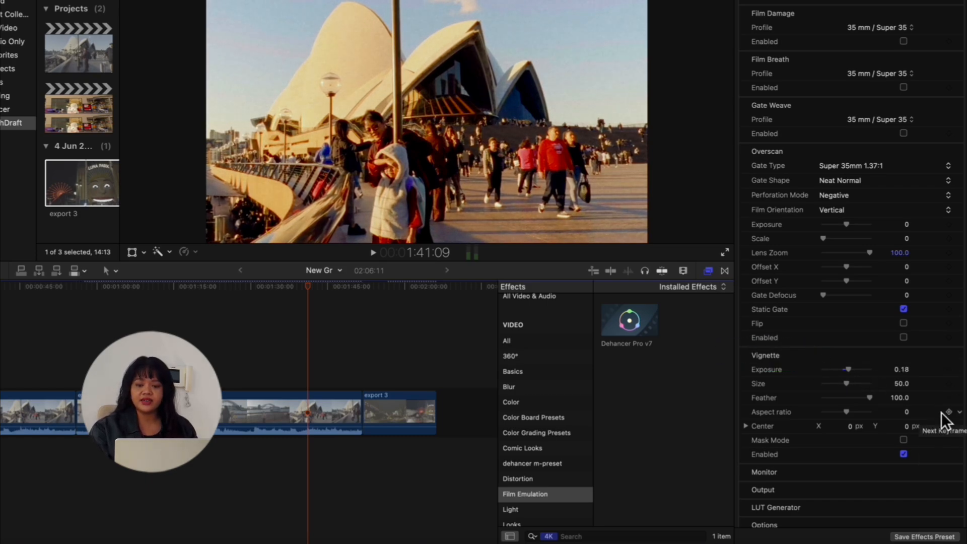
pyautogui.scroll(-5, 941, 416)
pyautogui.scroll(-3, 929, 433)
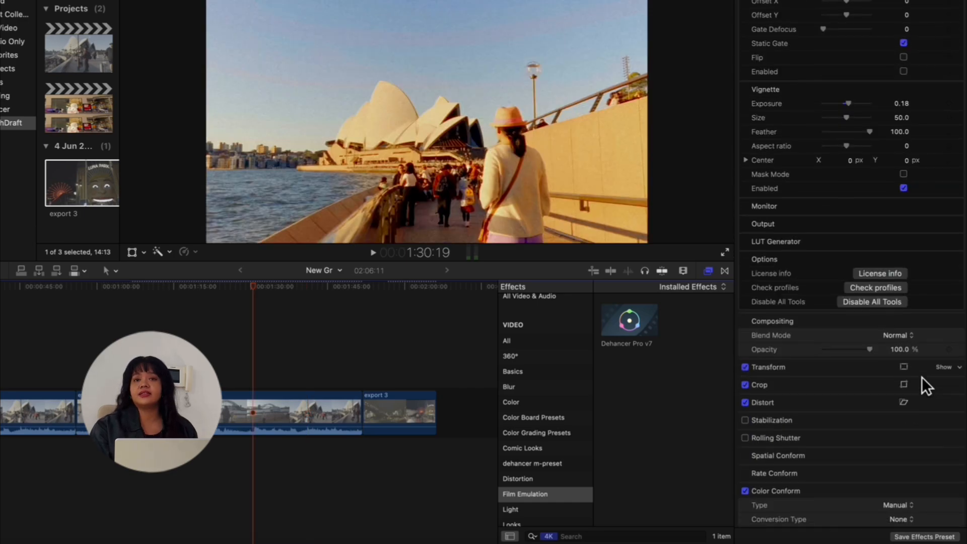